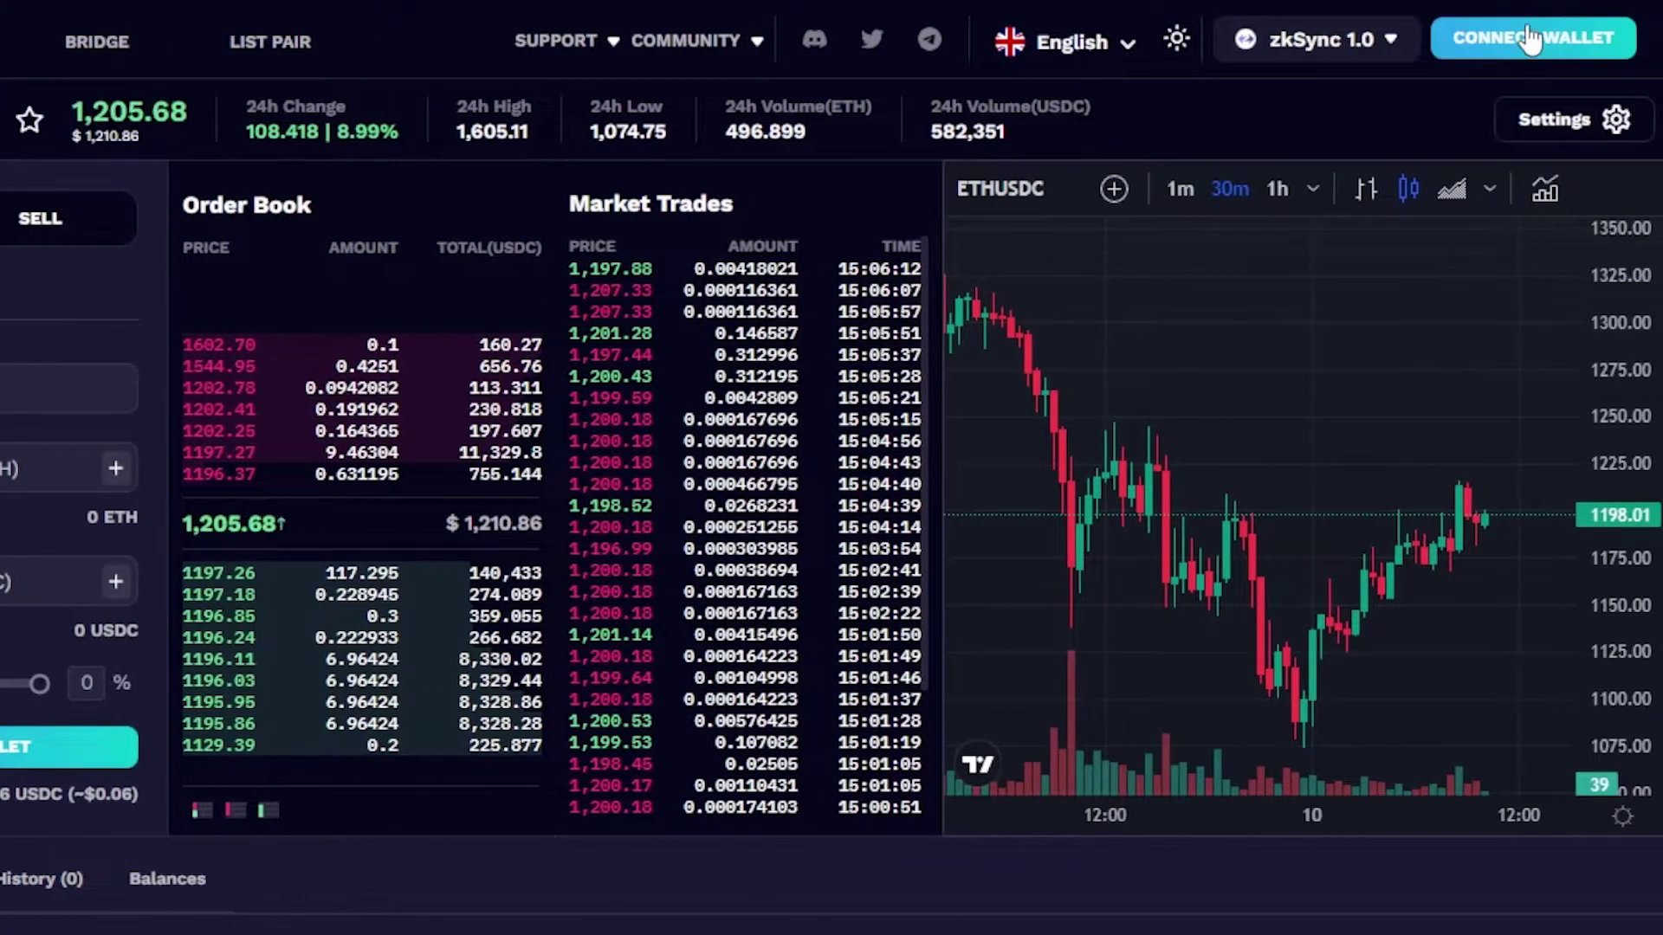
Connect the MetaMask wallet and select Arbitrum from the network list
click(1529, 39)
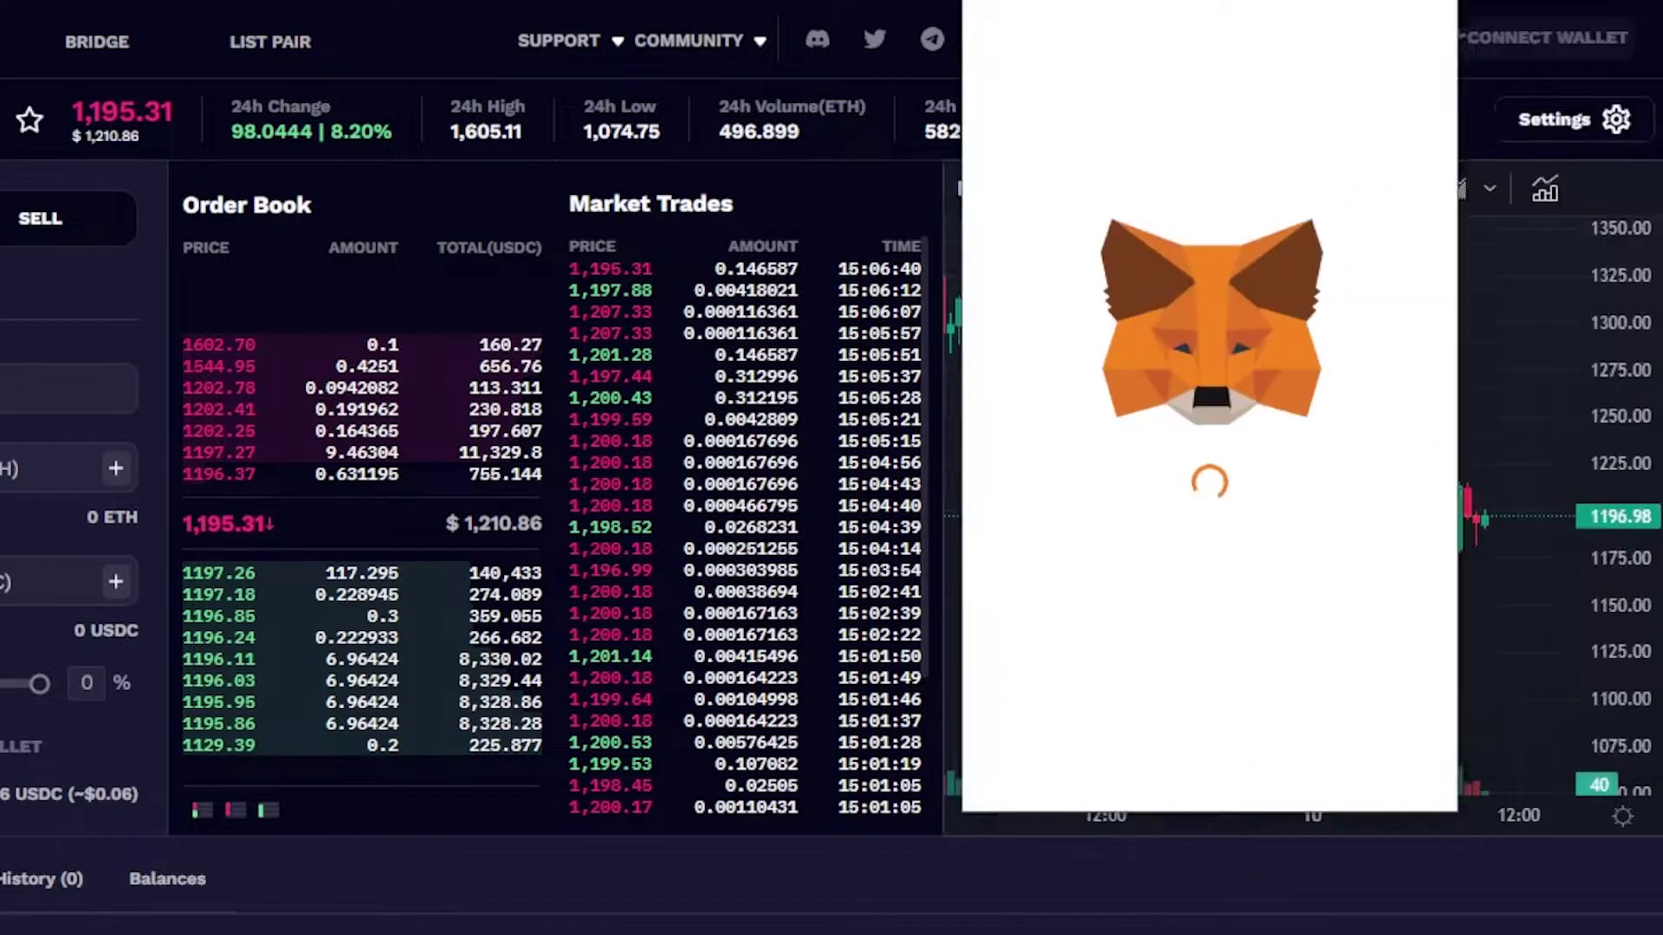
drag(1144, 9, 615, 4)
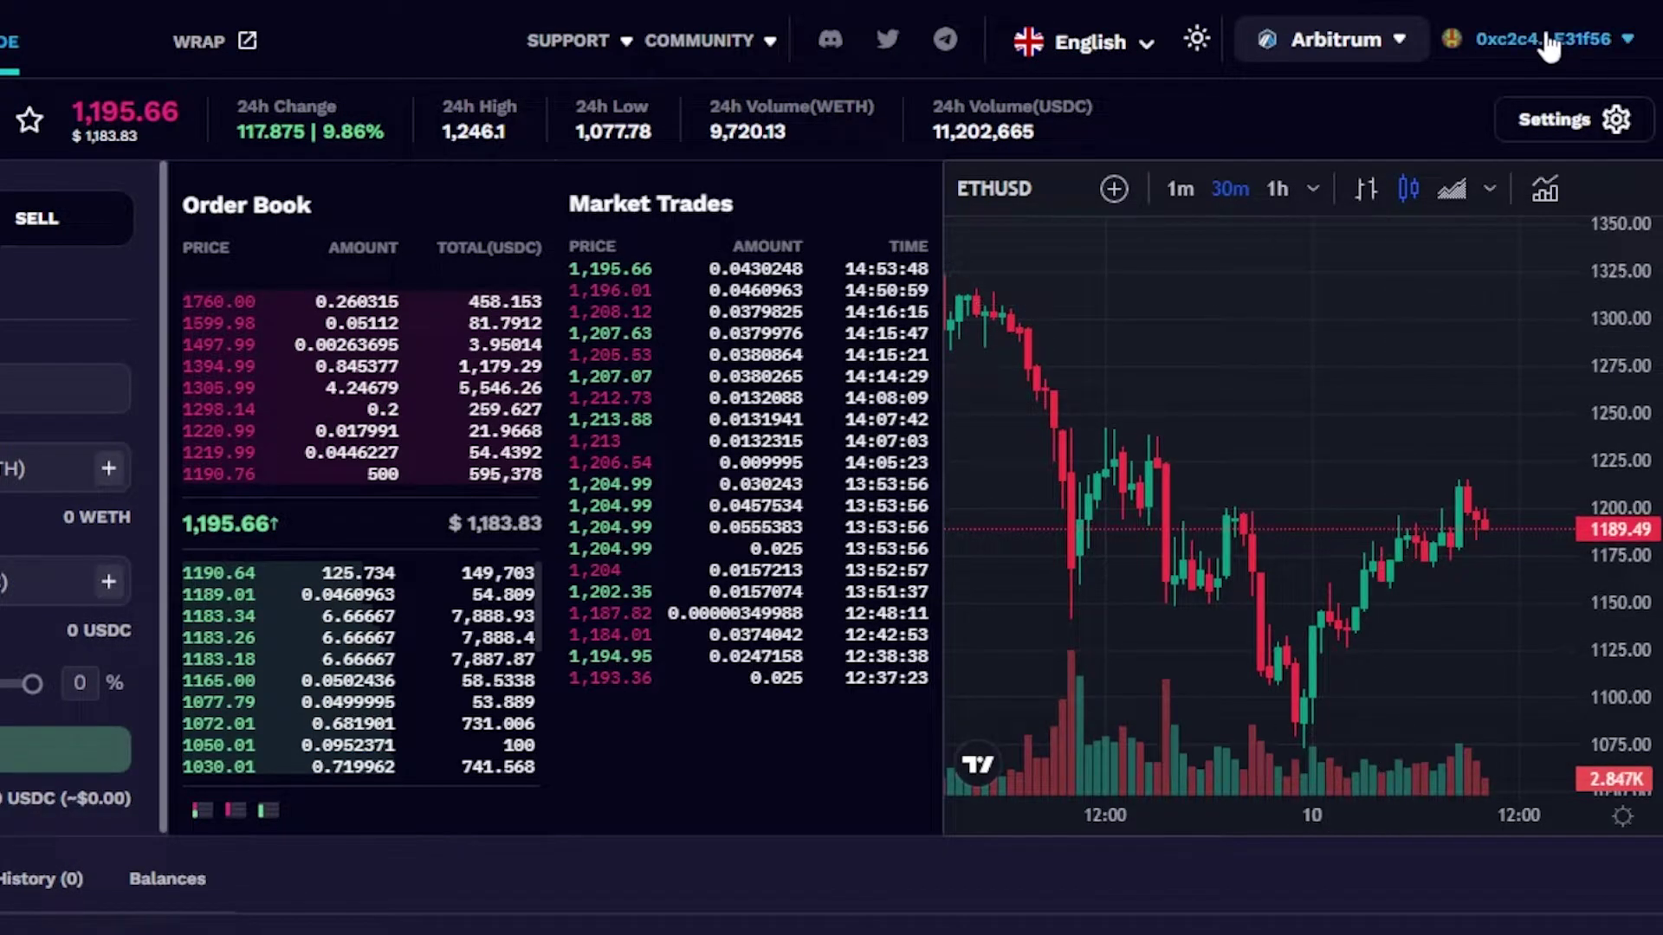
click(1391, 59)
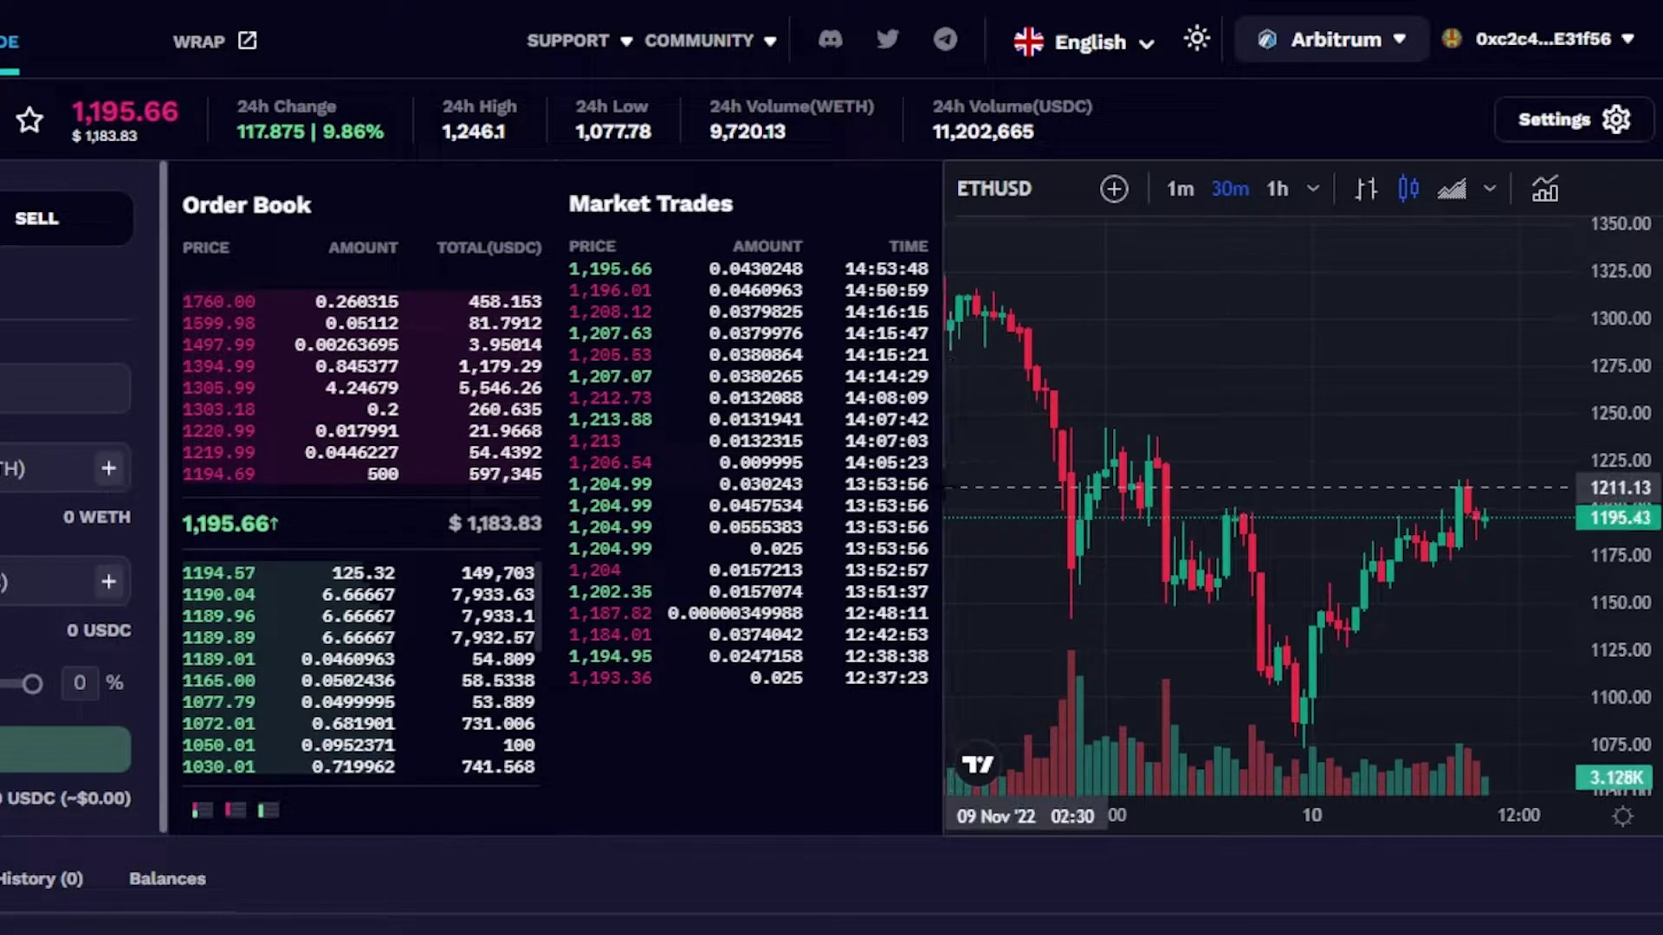
Drag the ETHUSD chart rightward to reveal earlier candles
drag(953, 521, 1071, 563)
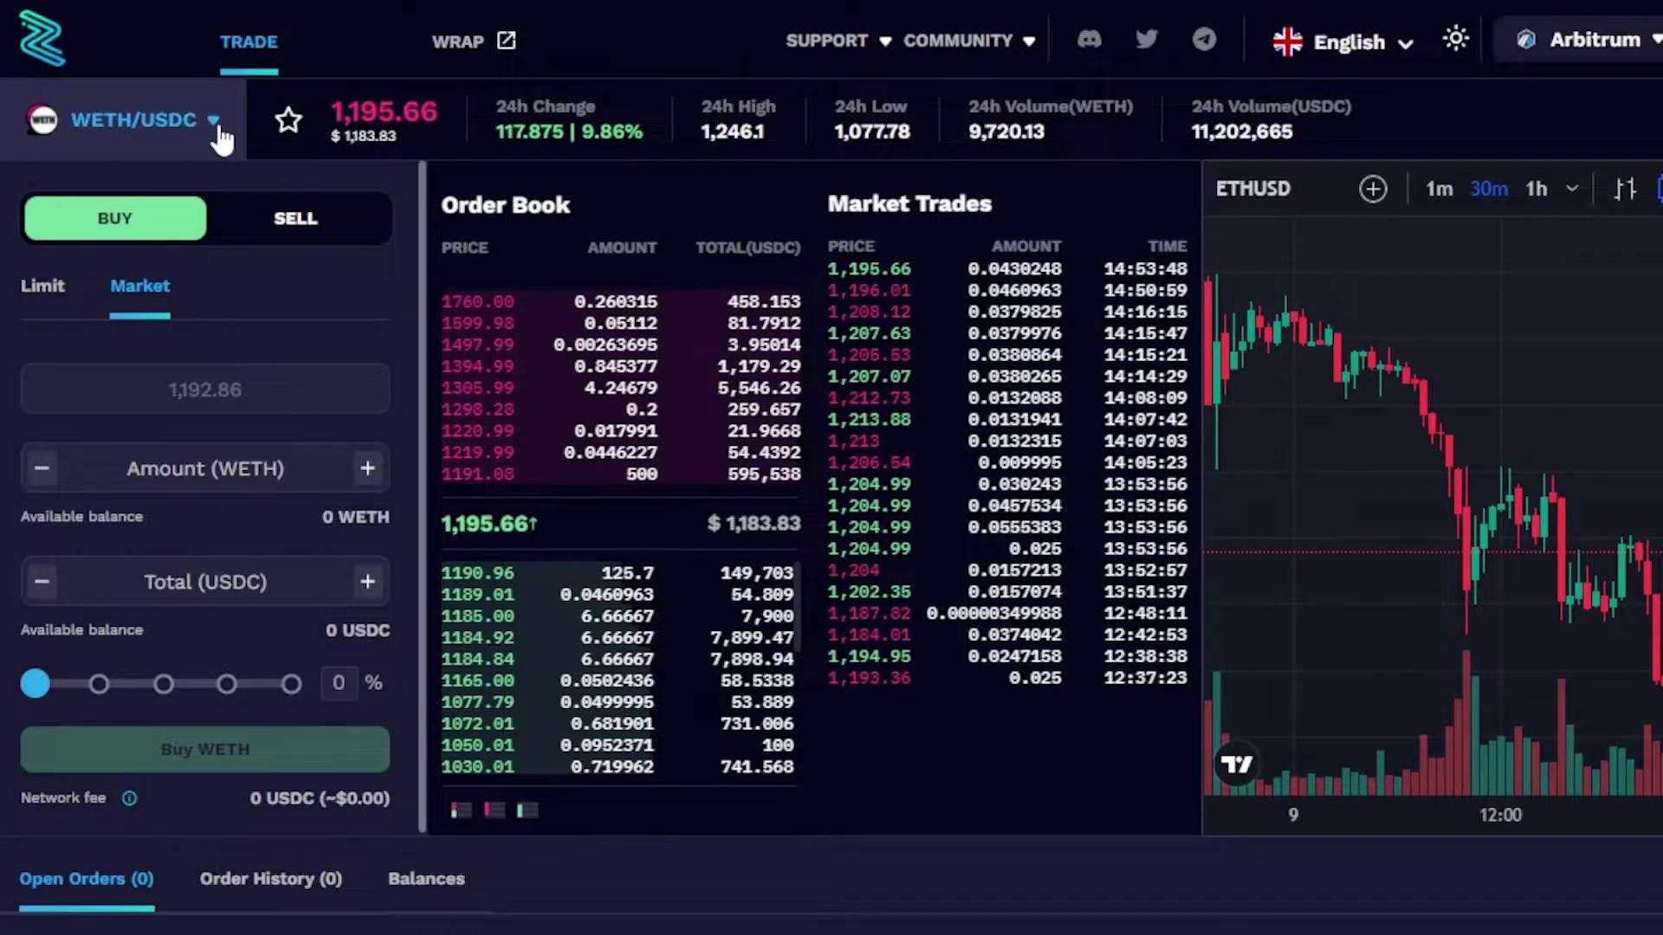
Change the pair from WETH/USDC to WBTC/USDC and highlight the current WBTC price
click(218, 135)
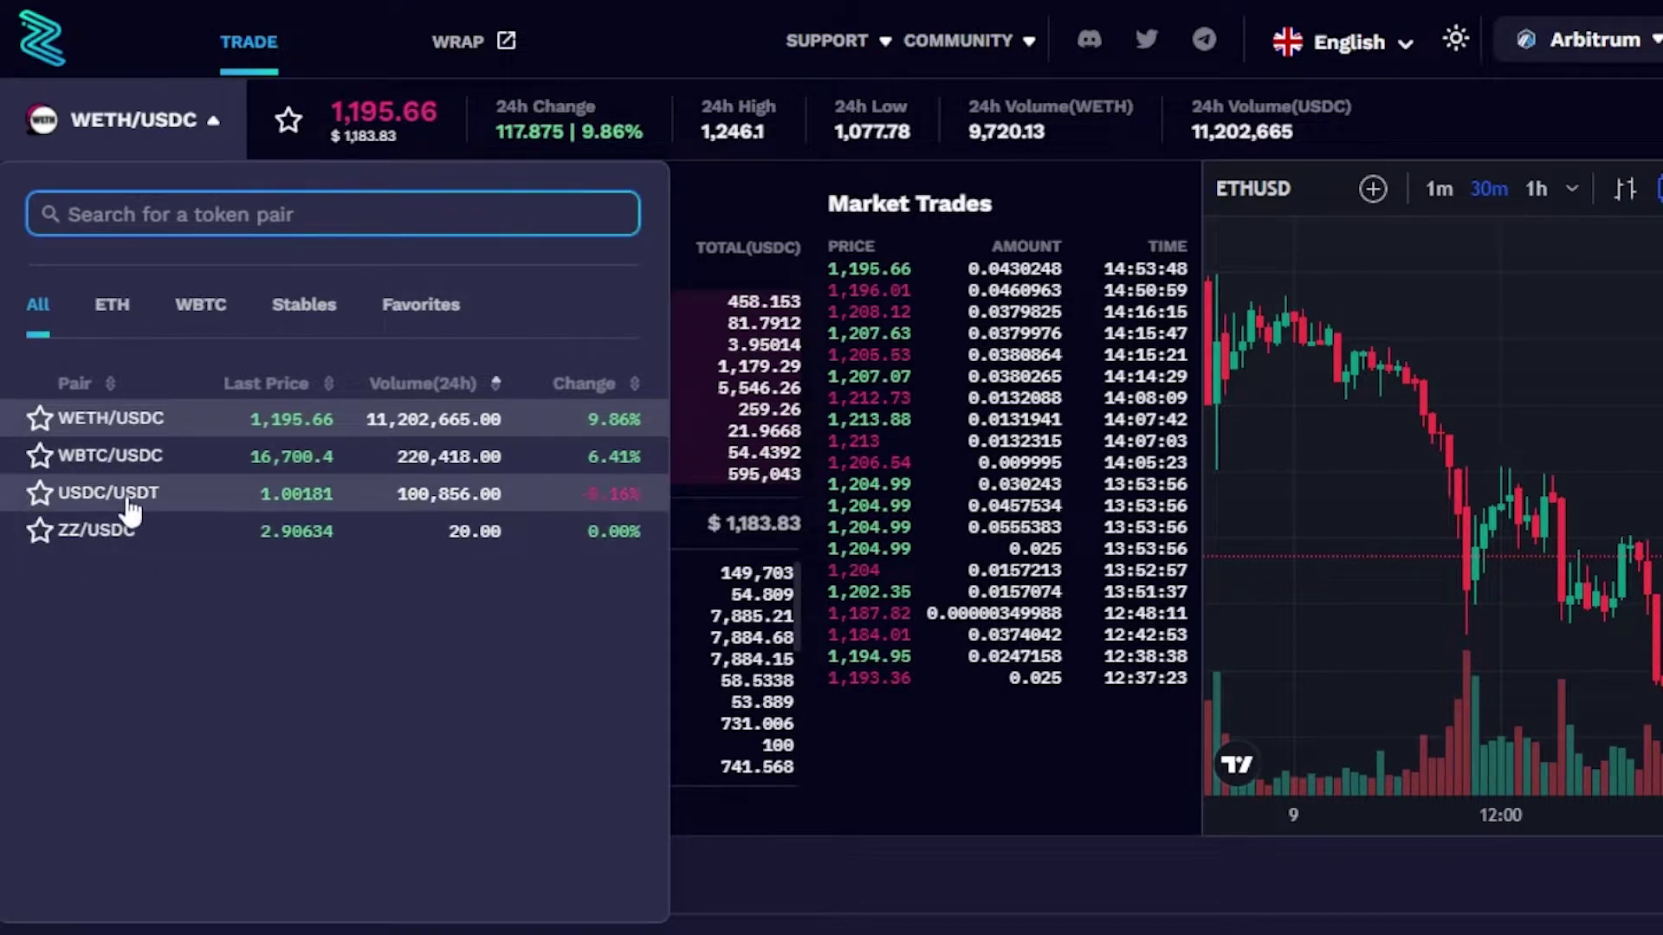
click(139, 454)
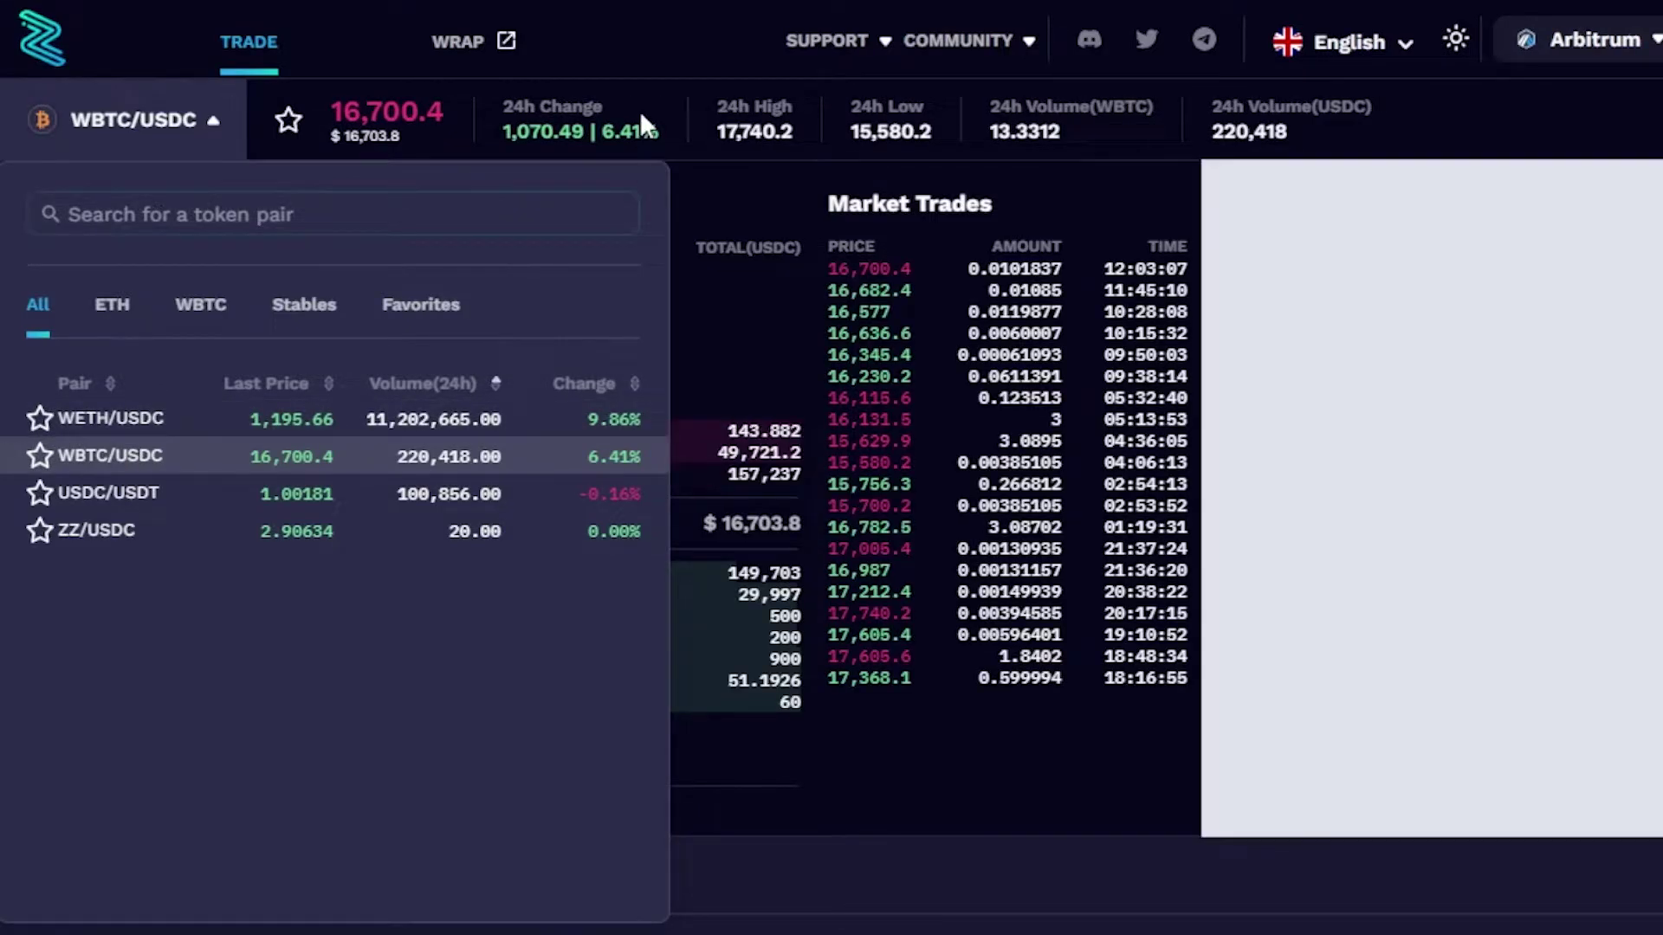
click(620, 36)
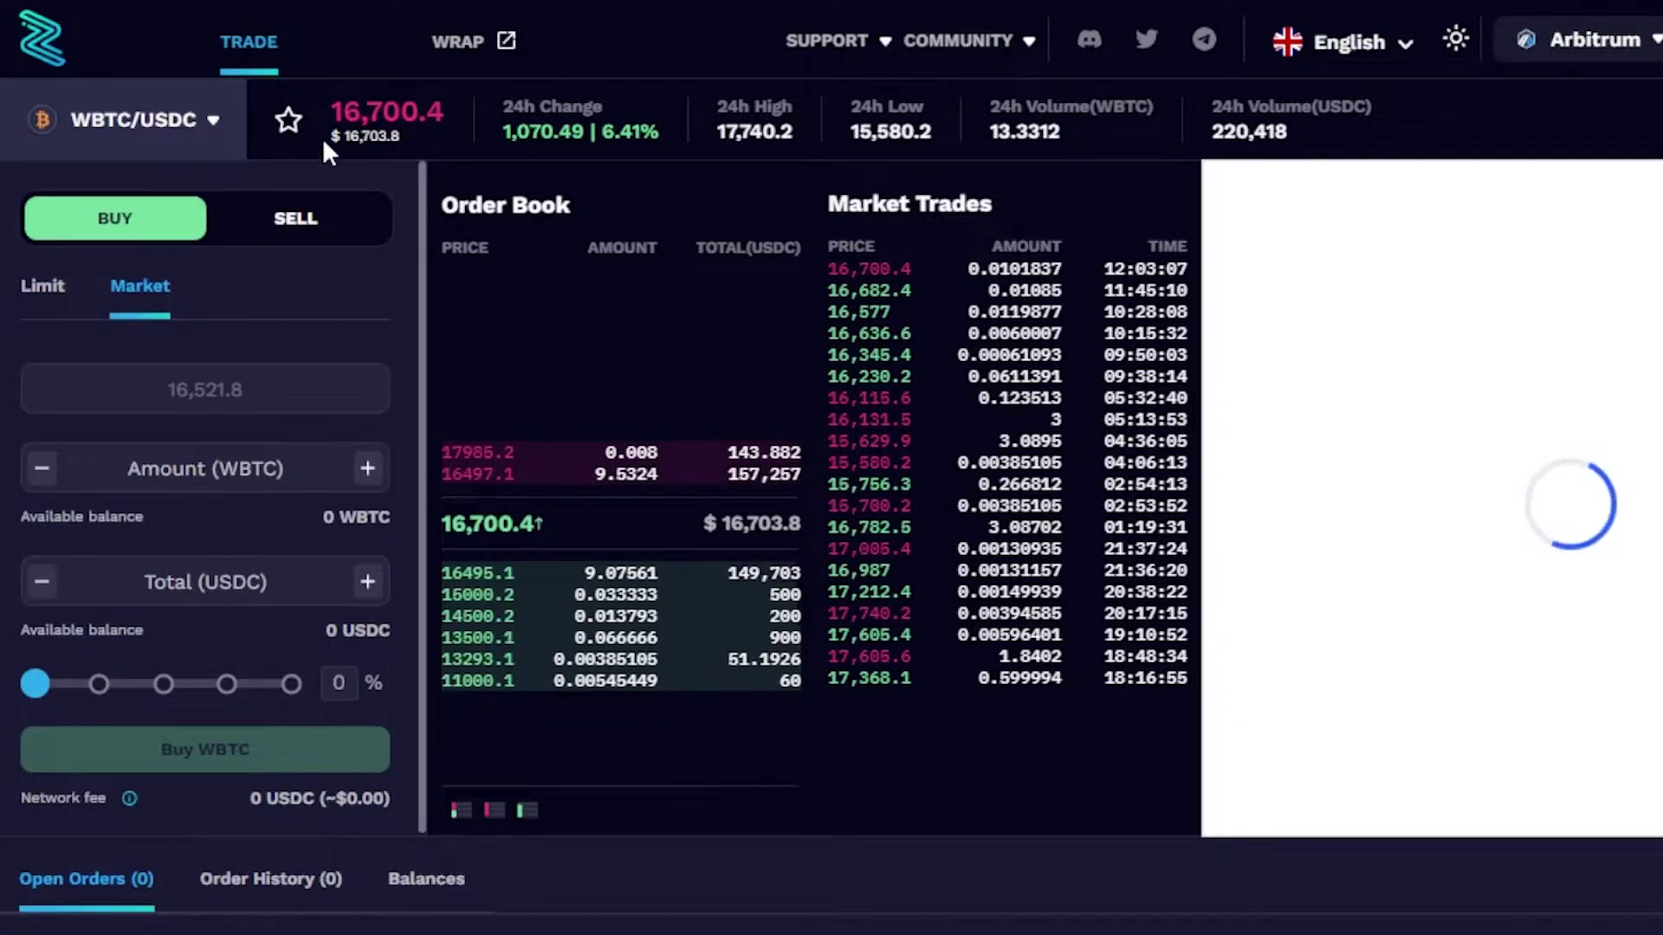
drag(329, 97, 455, 153)
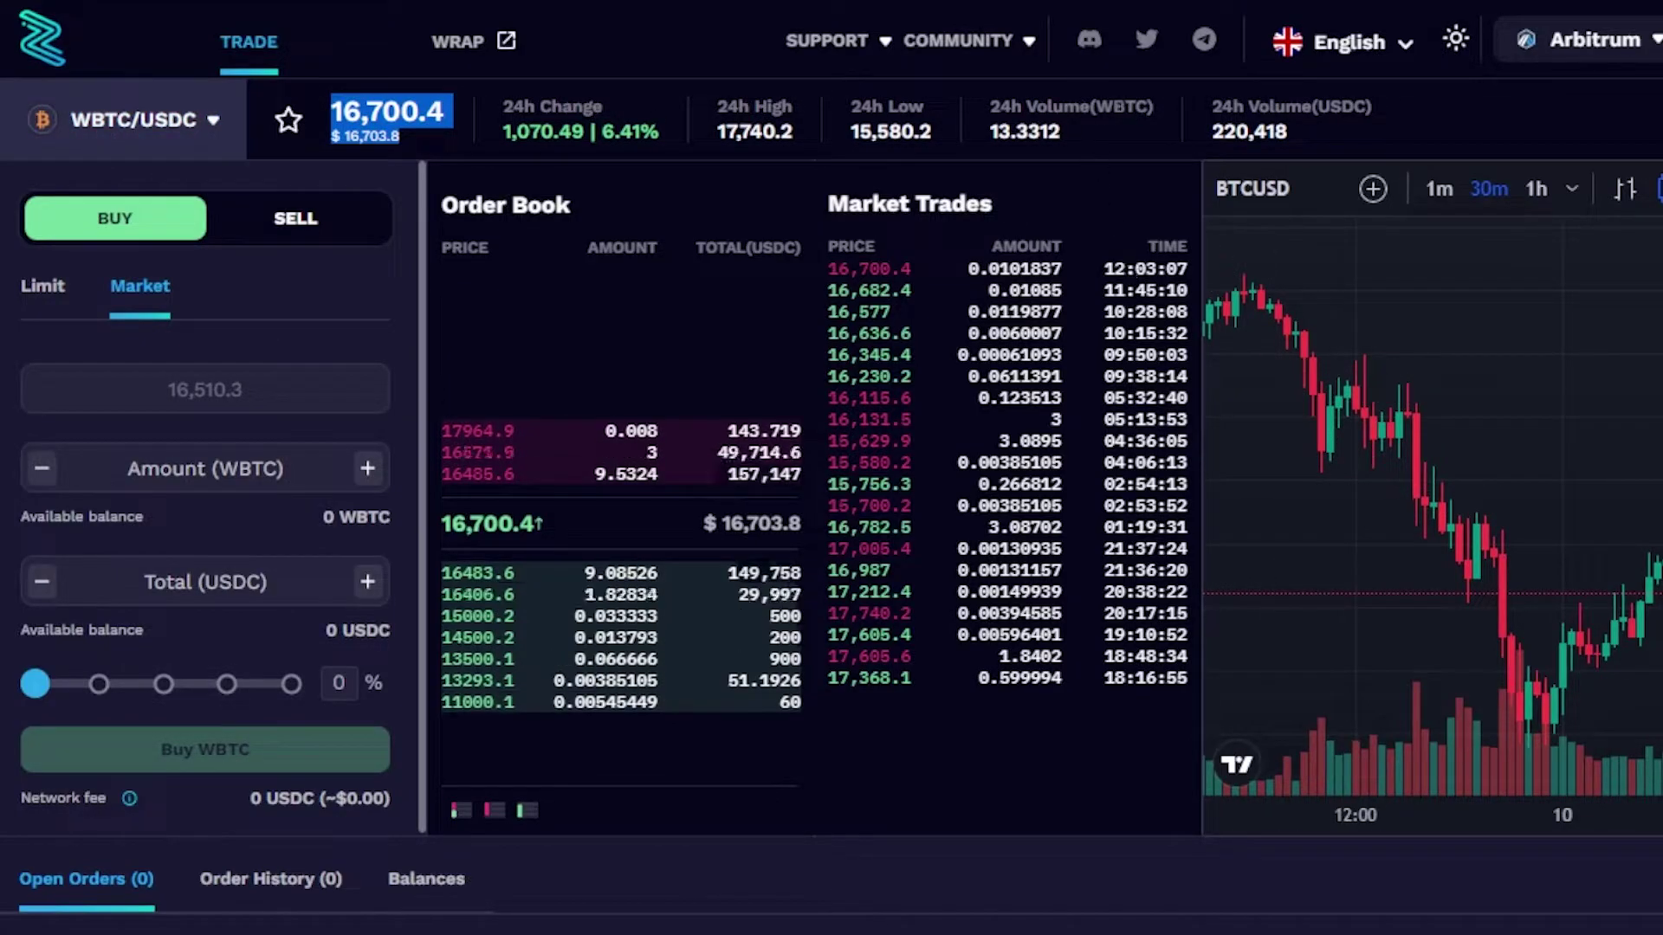
Highlight the 24h WBTC volume, then pan the BTCUSD chart to earlier candles
drag(1095, 105, 1113, 106)
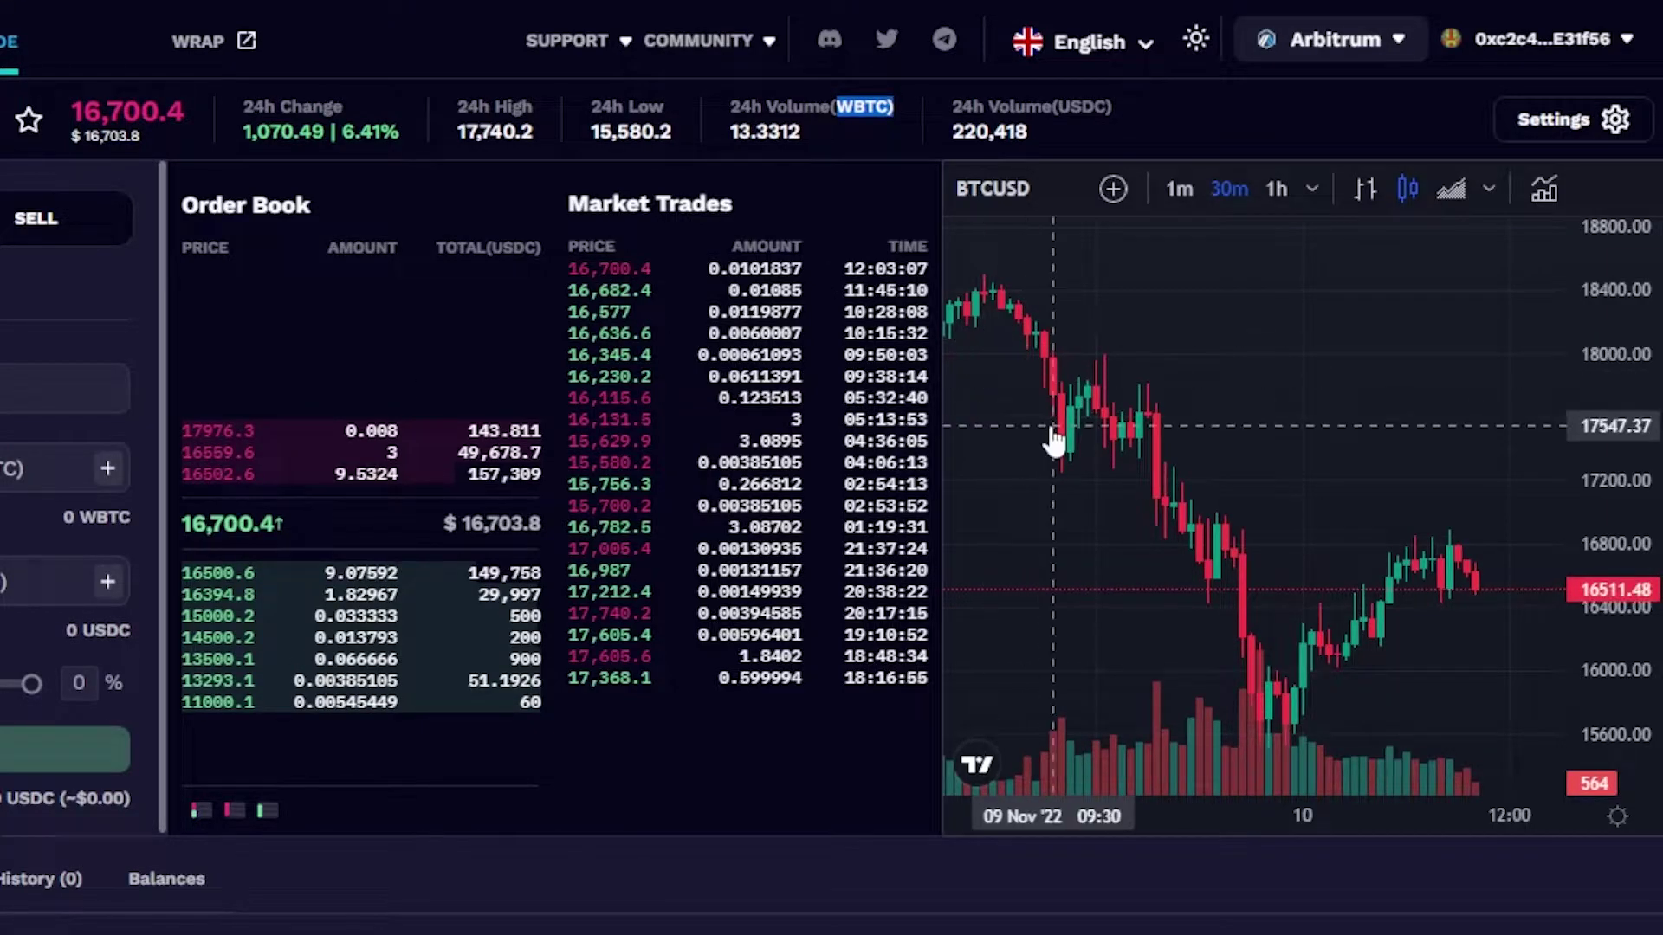
drag(1146, 450, 1247, 449)
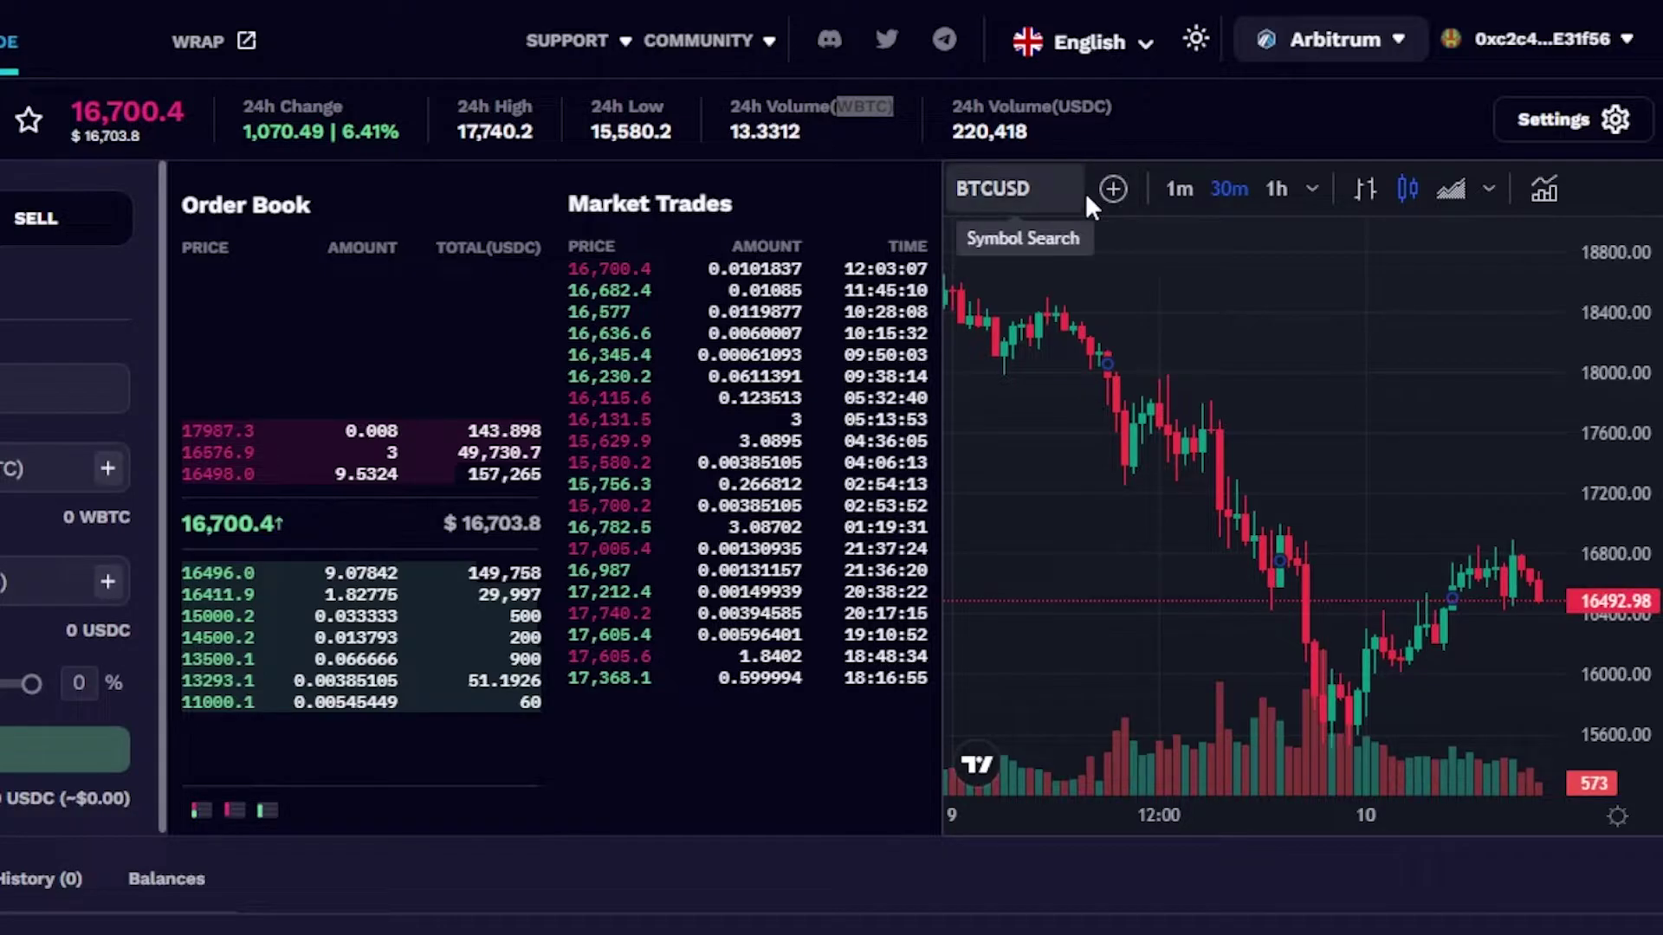
Switch the BTCUSD chart to 1-day candles and pan through the September–November history
scroll(1329, 549, up, 3)
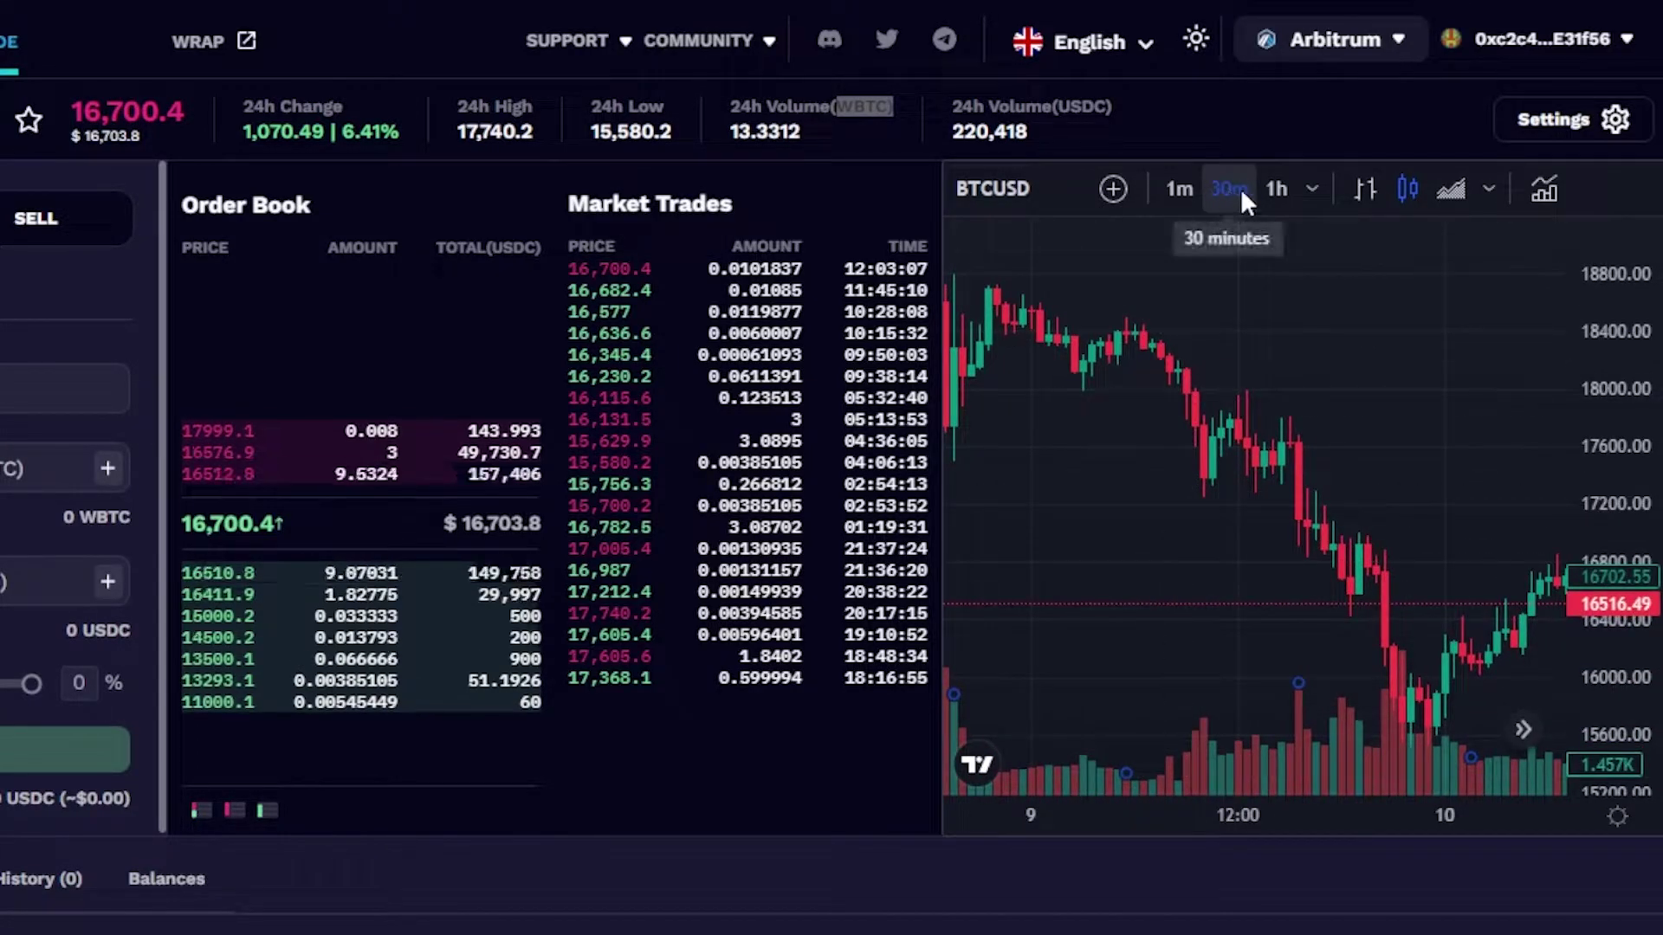
click(1307, 189)
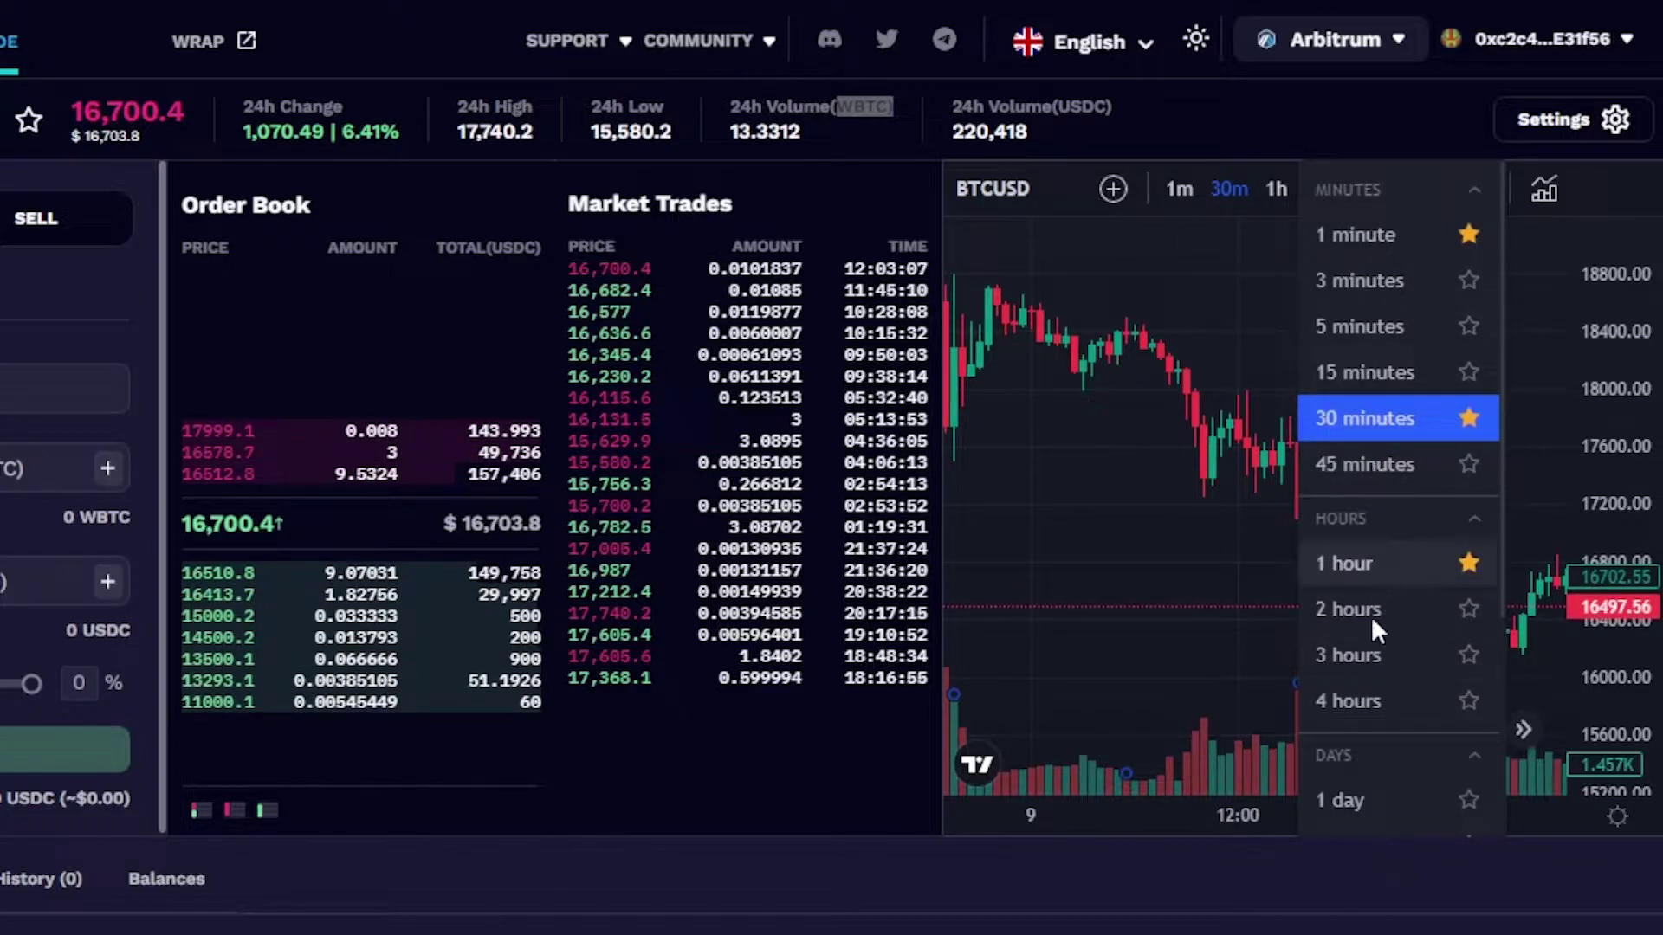
click(1352, 798)
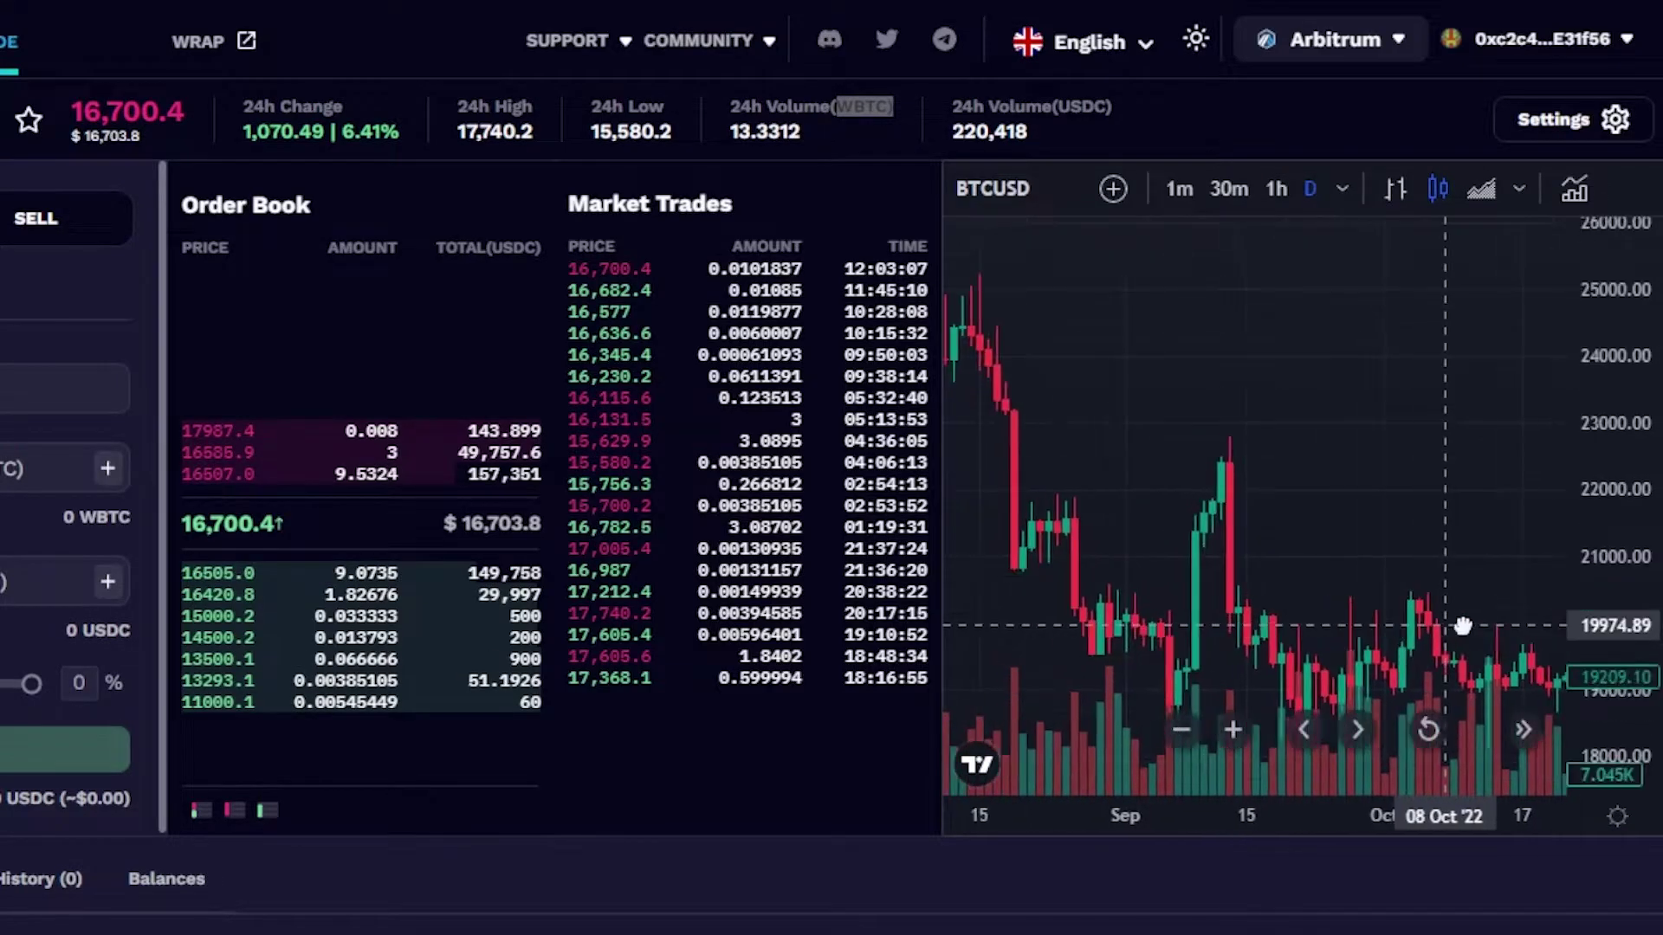
drag(1541, 628, 1161, 606)
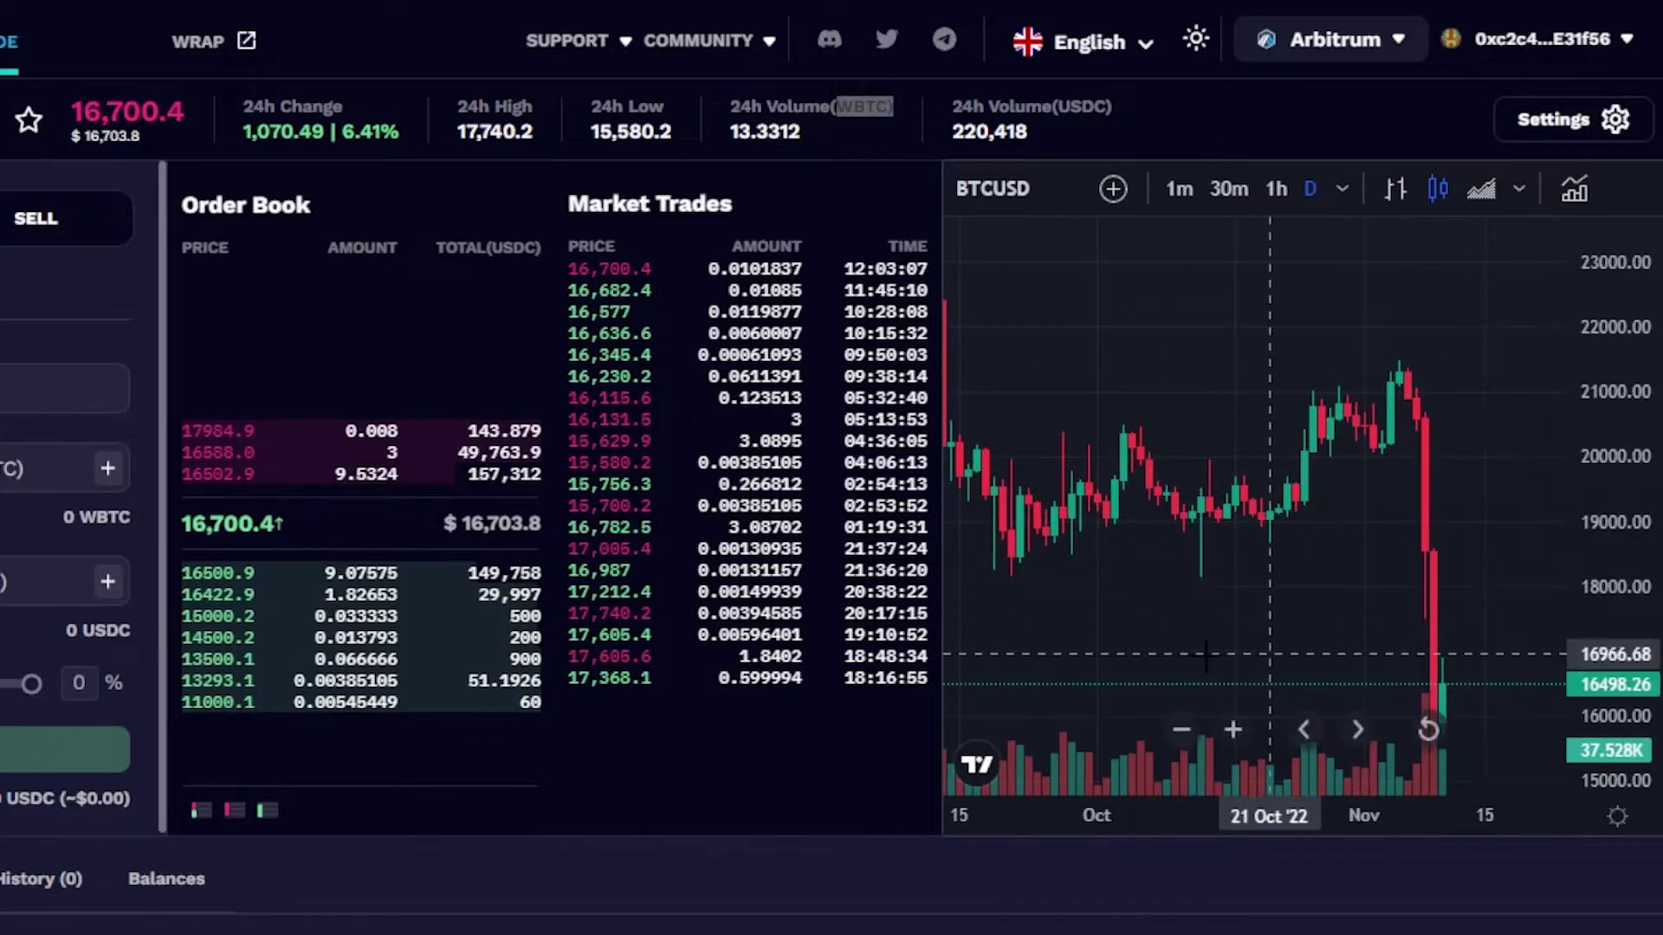
drag(1273, 474, 1507, 439)
drag(1171, 475, 1248, 360)
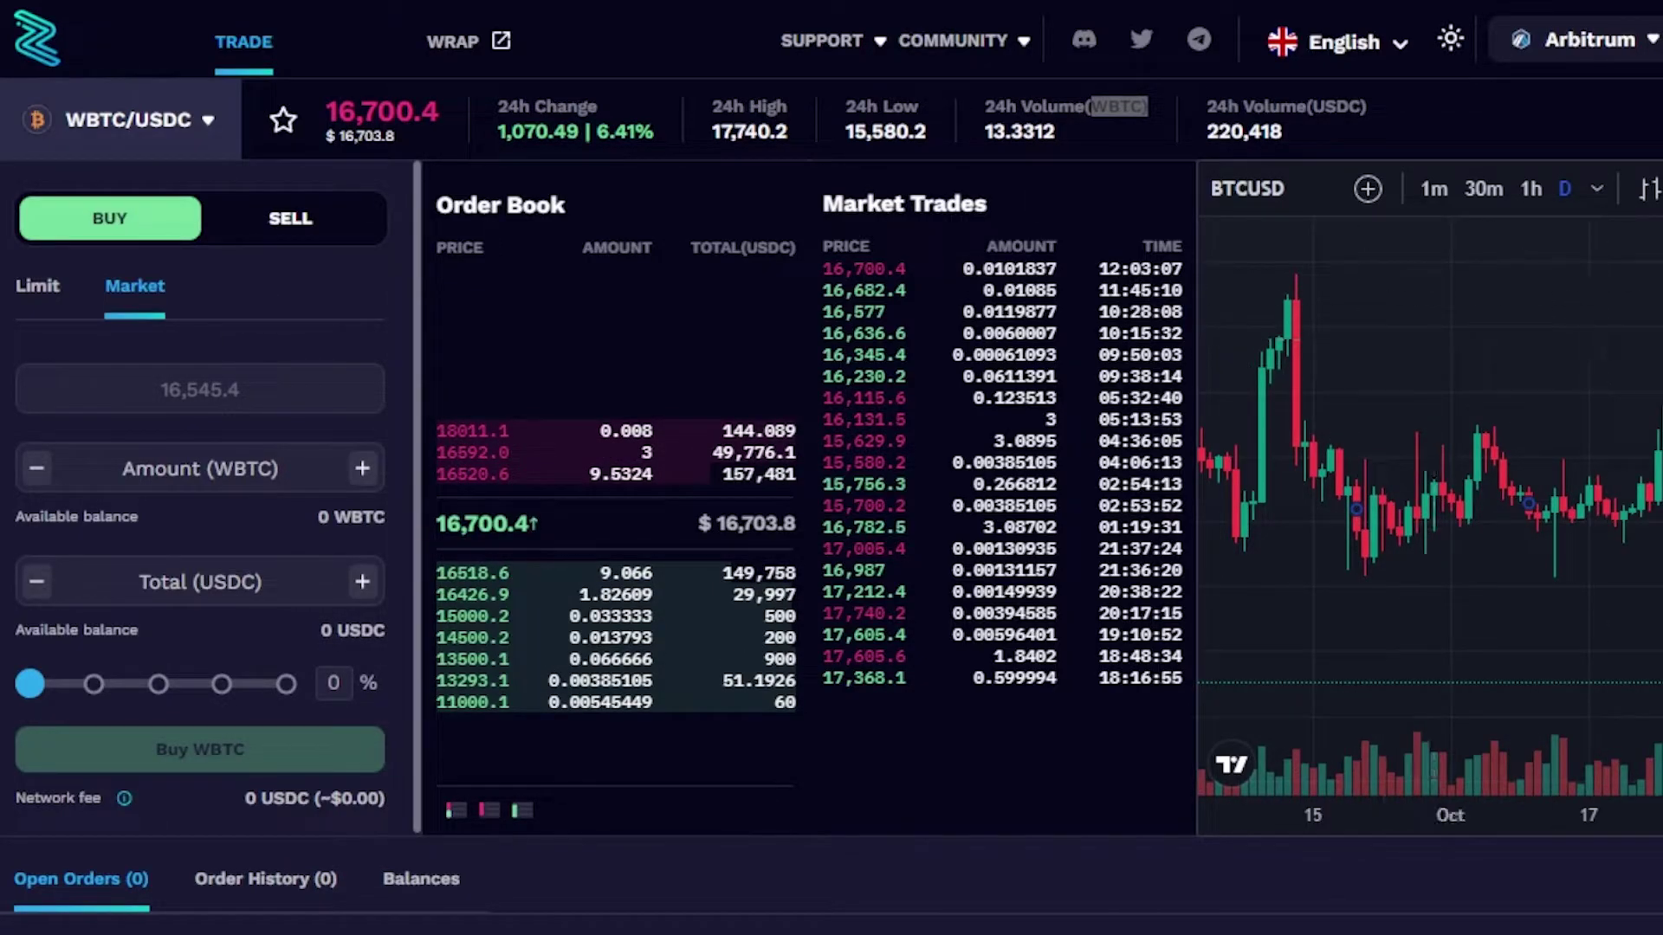
Toggle between Market and Limit, ending on Limit, and edit the 16700.4 price
scroll(269, 511, down, 2)
scroll(268, 511, up, 2)
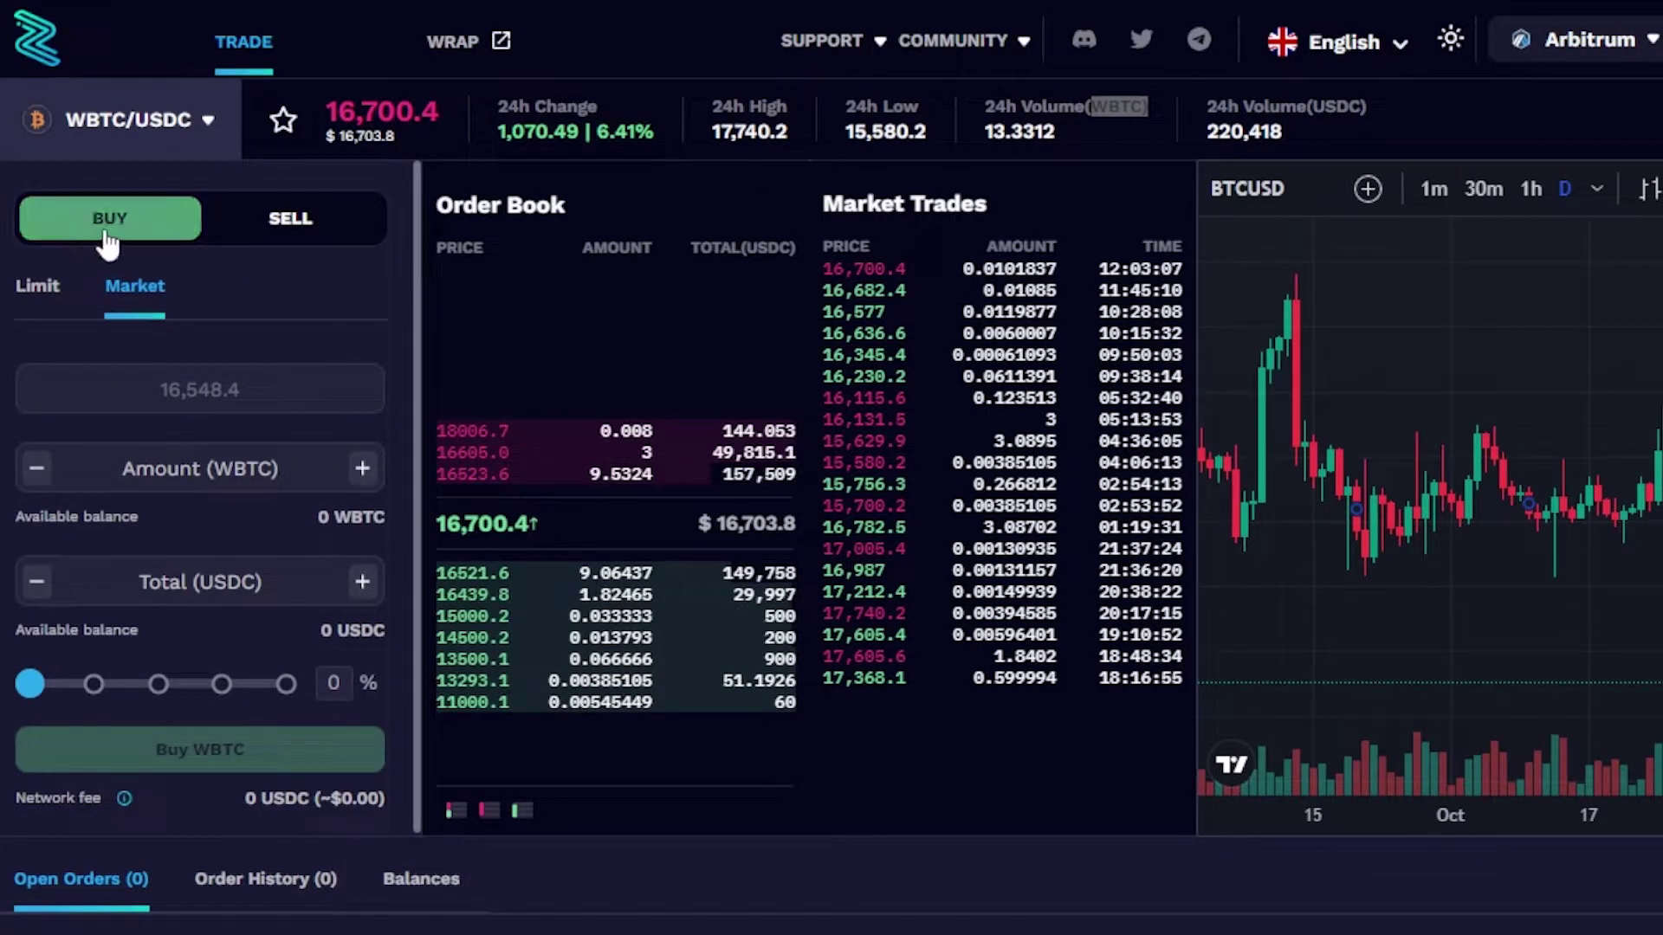
click(31, 287)
click(136, 295)
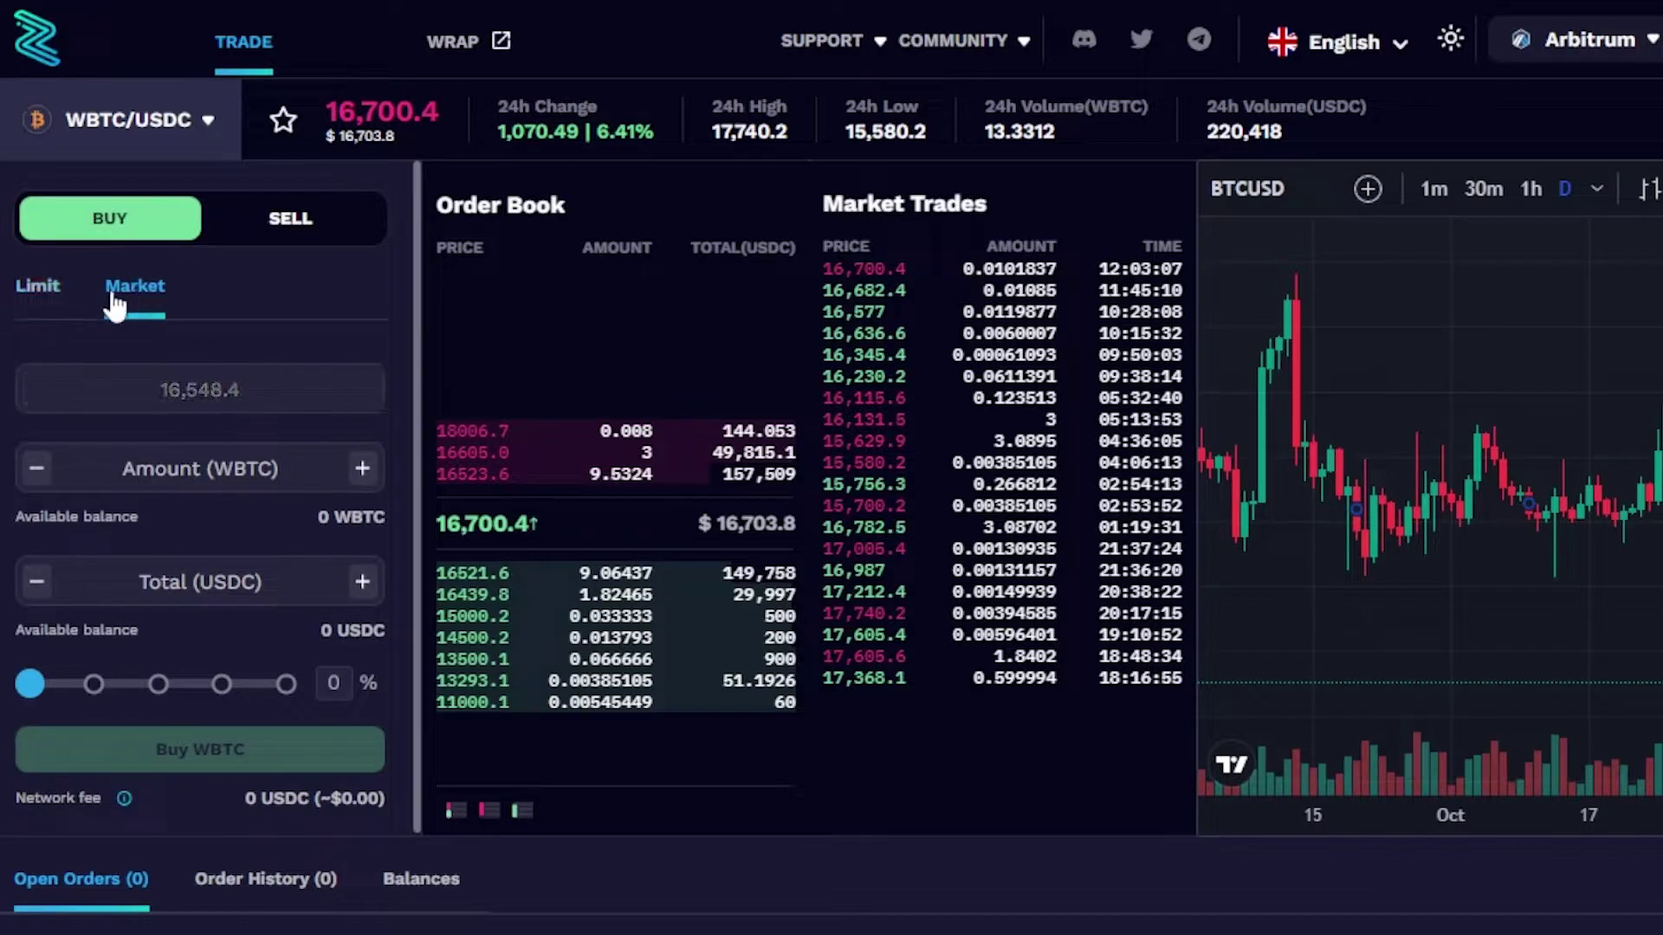
click(43, 293)
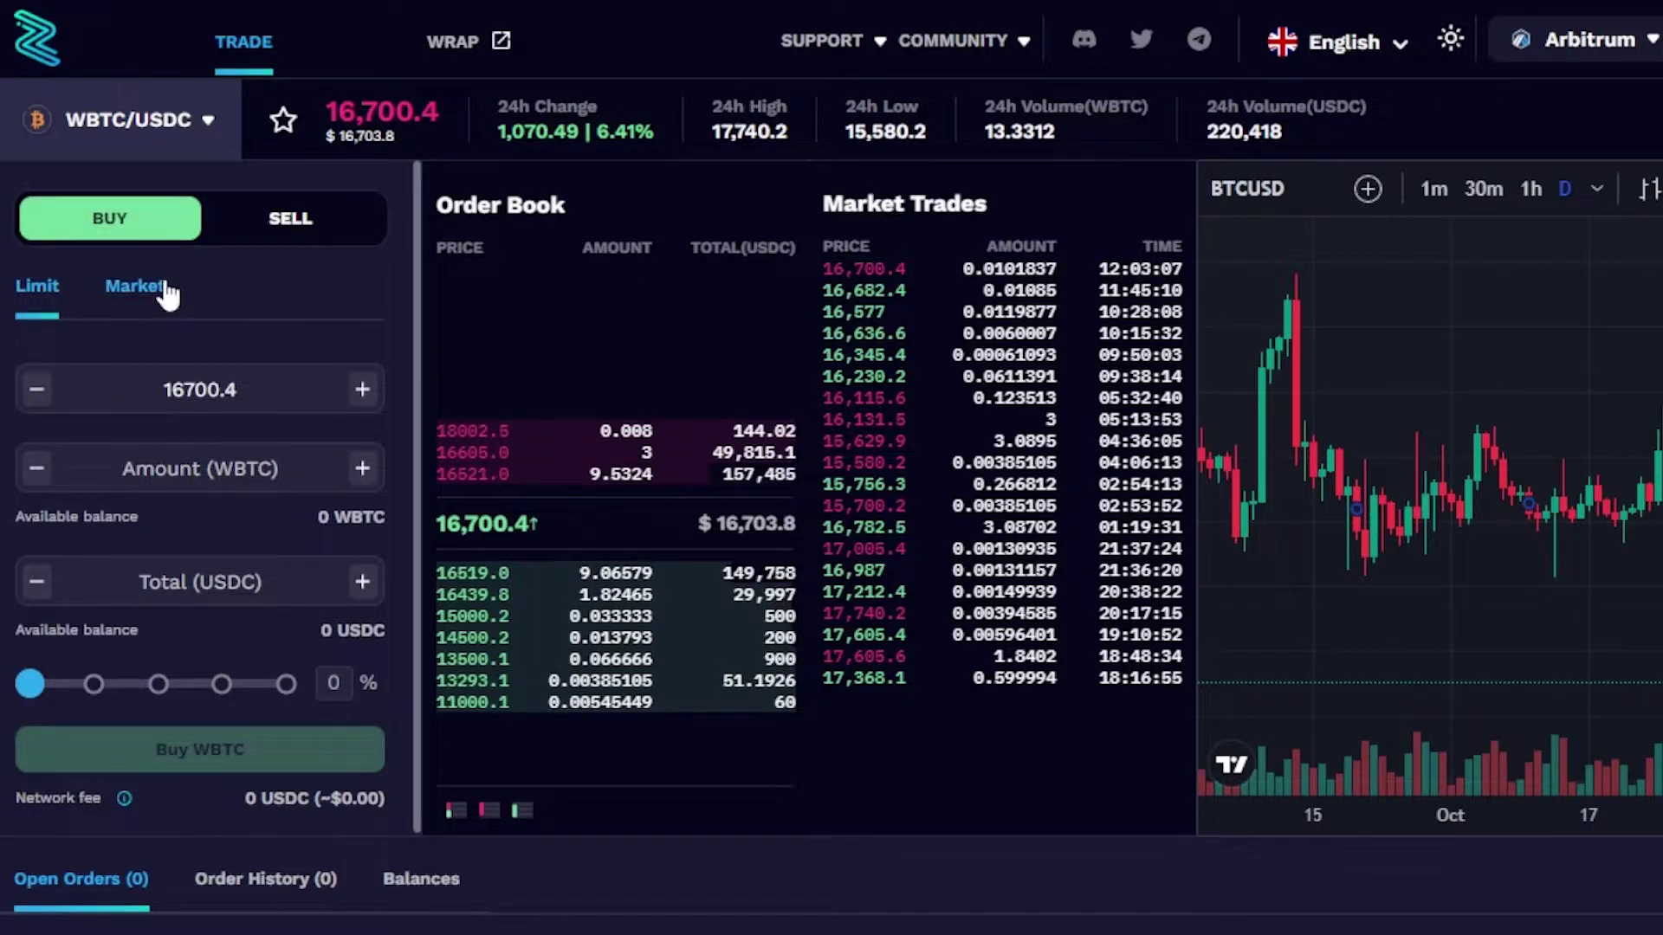
click(161, 290)
click(37, 289)
click(148, 290)
click(58, 284)
click(210, 386)
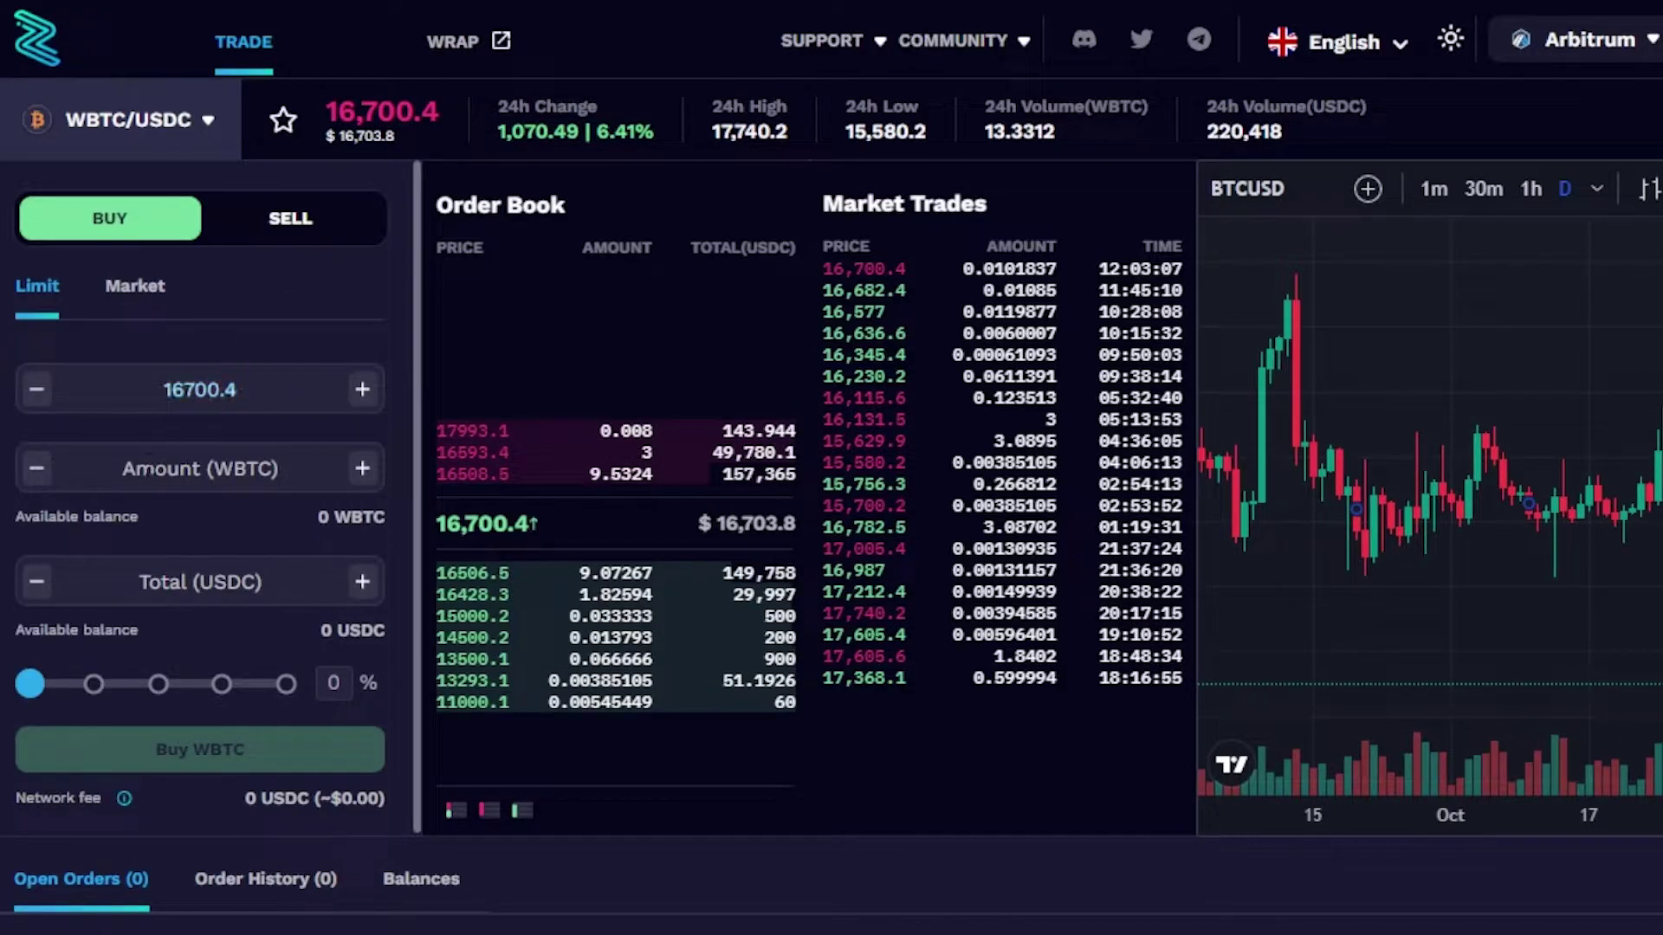
click(178, 463)
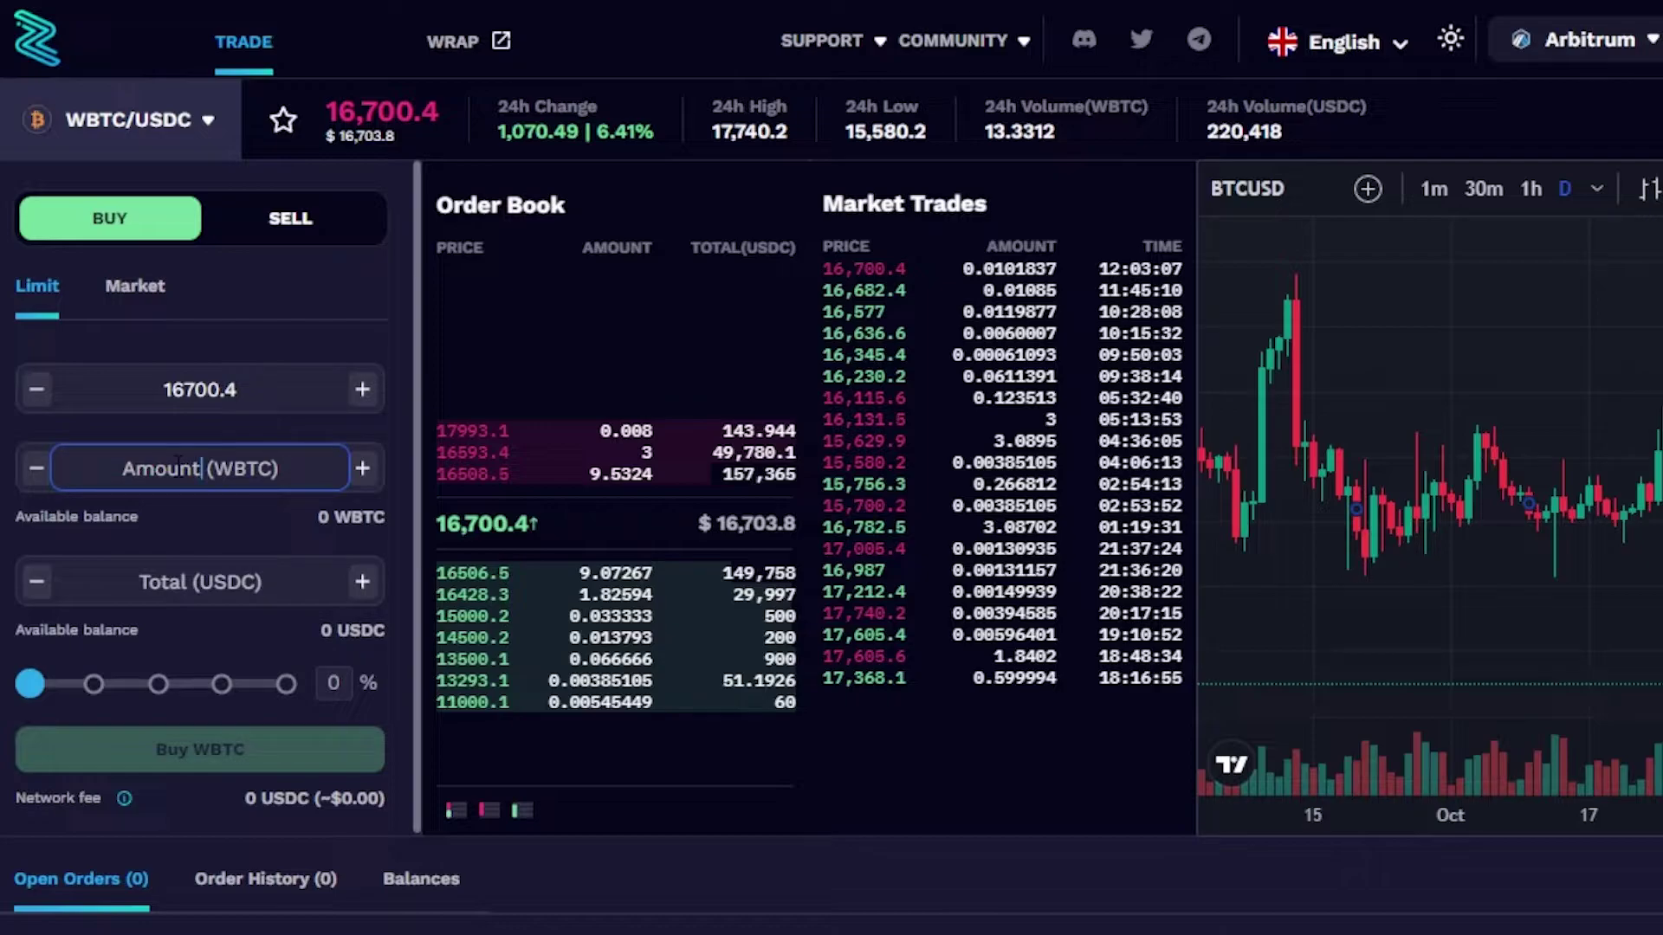
text(1)
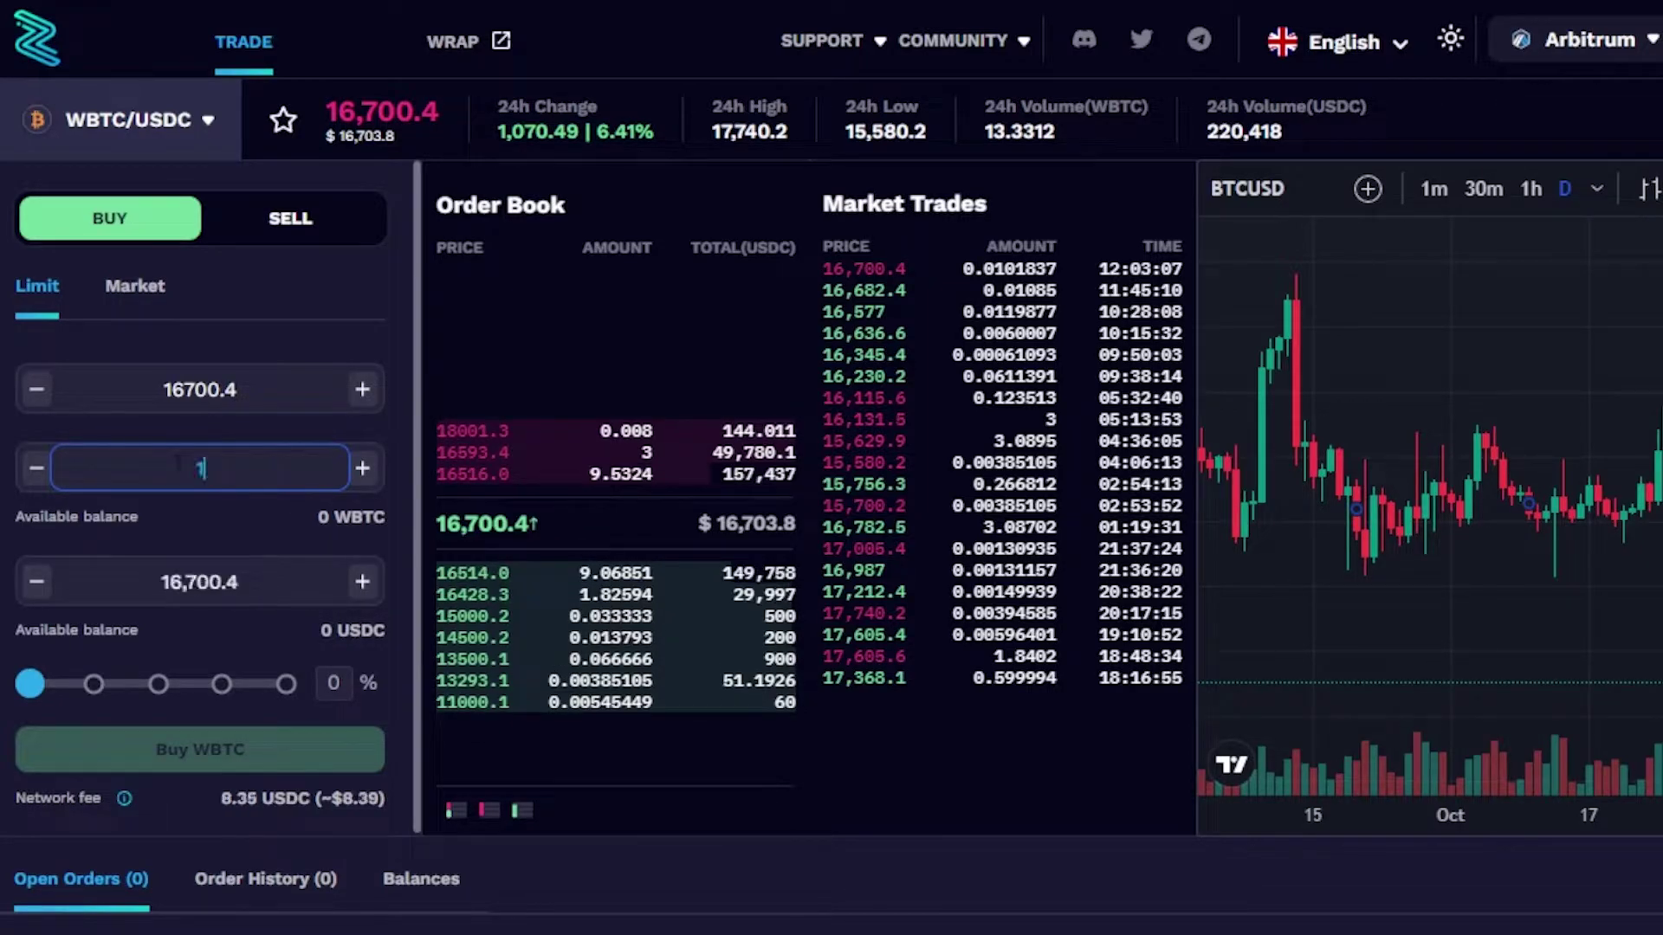
text(000)
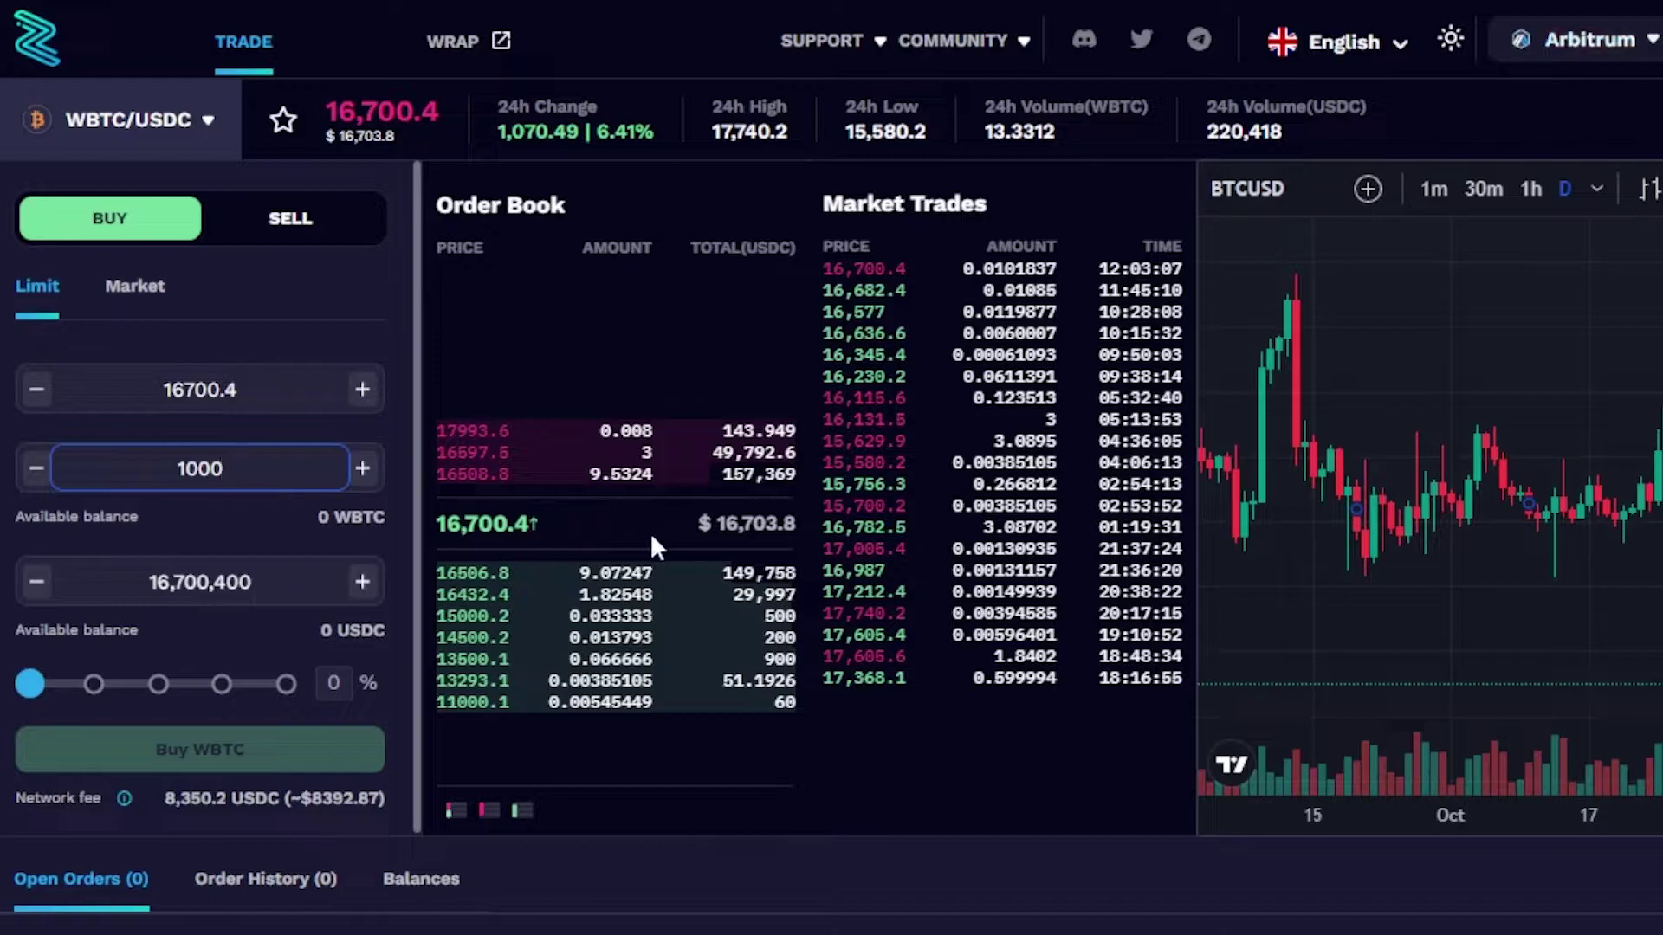
click(95, 688)
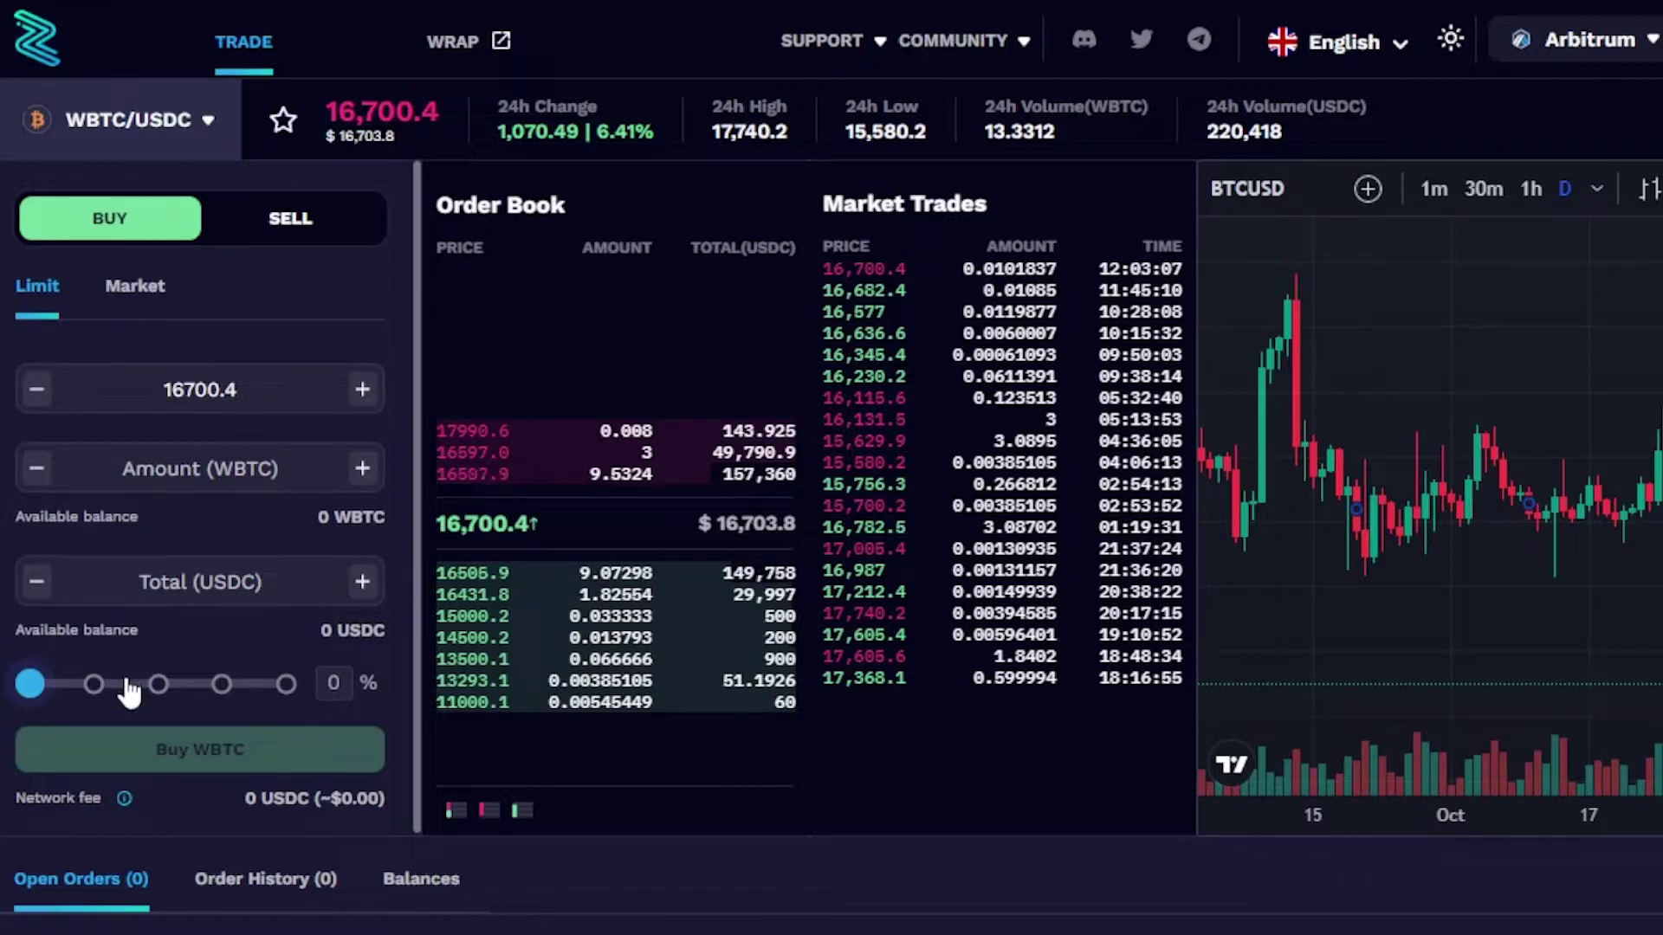
Highlight the available balance, then set a Market order selling WBTC near 16460.1
drag(420, 553, 419, 811)
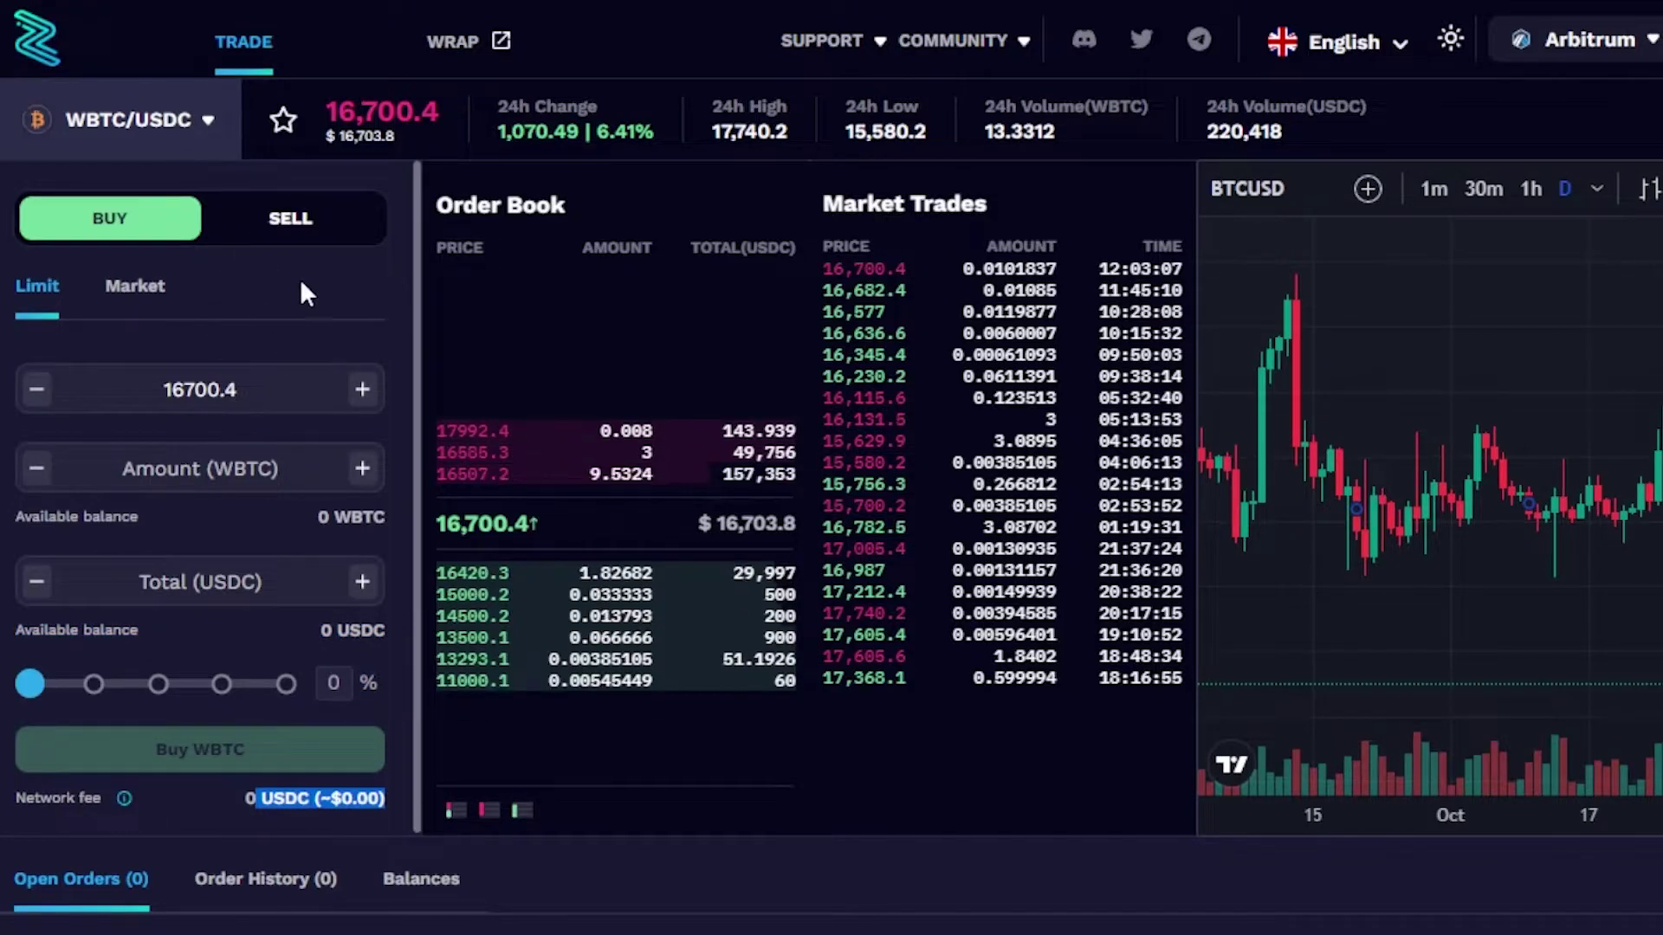
click(139, 284)
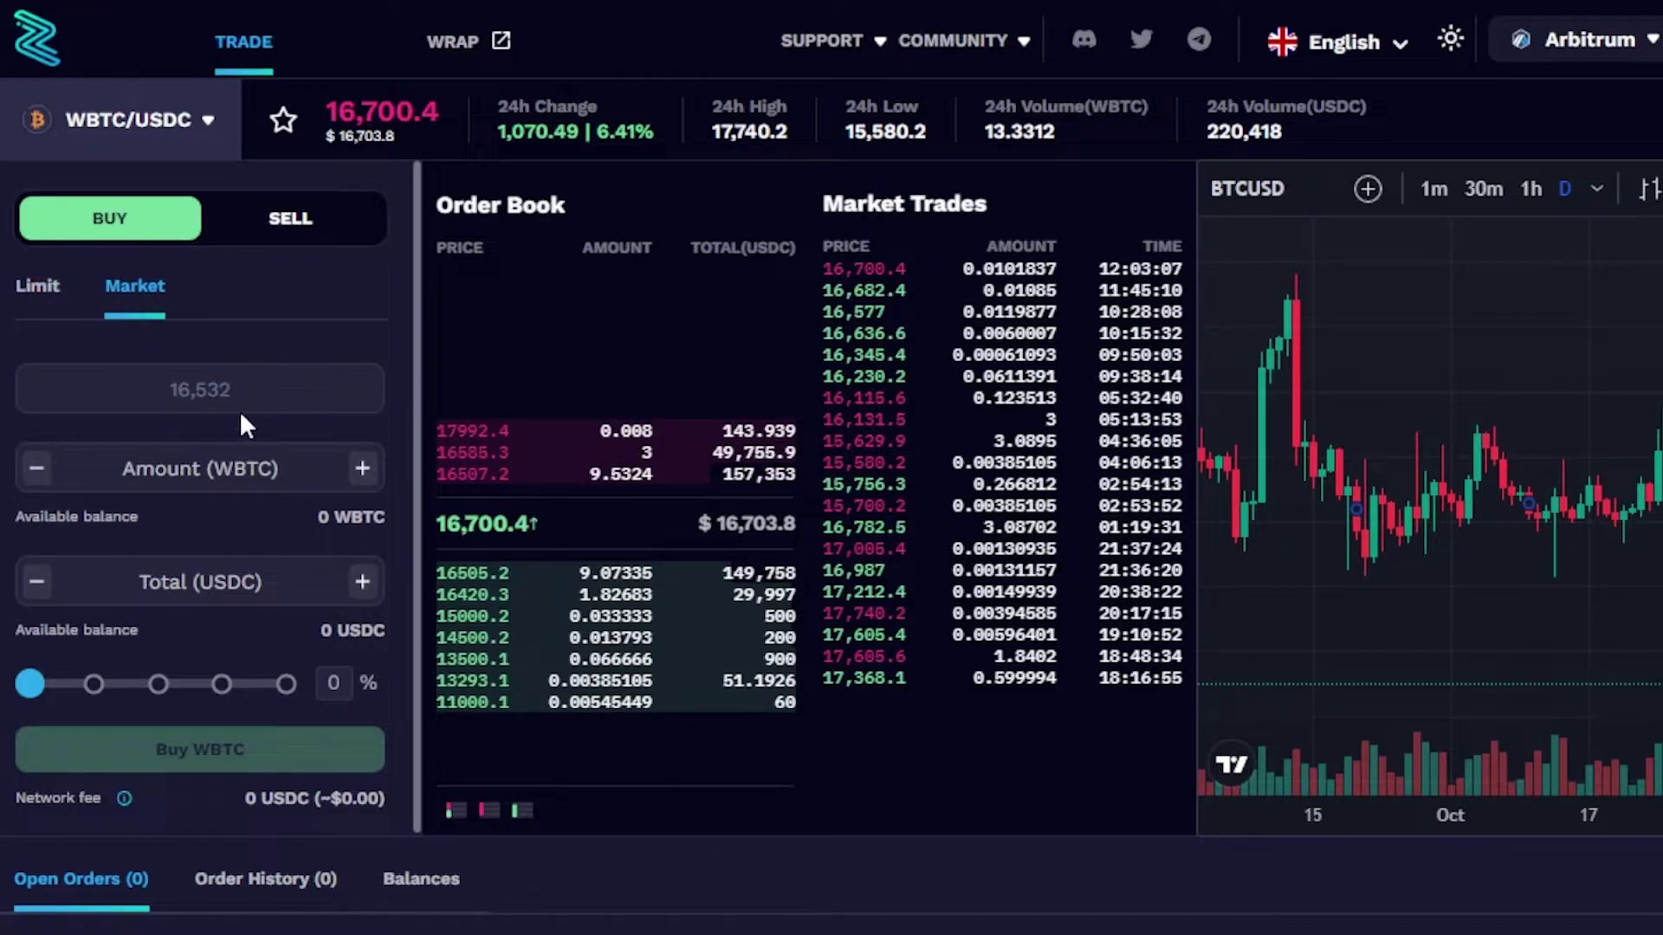
click(282, 232)
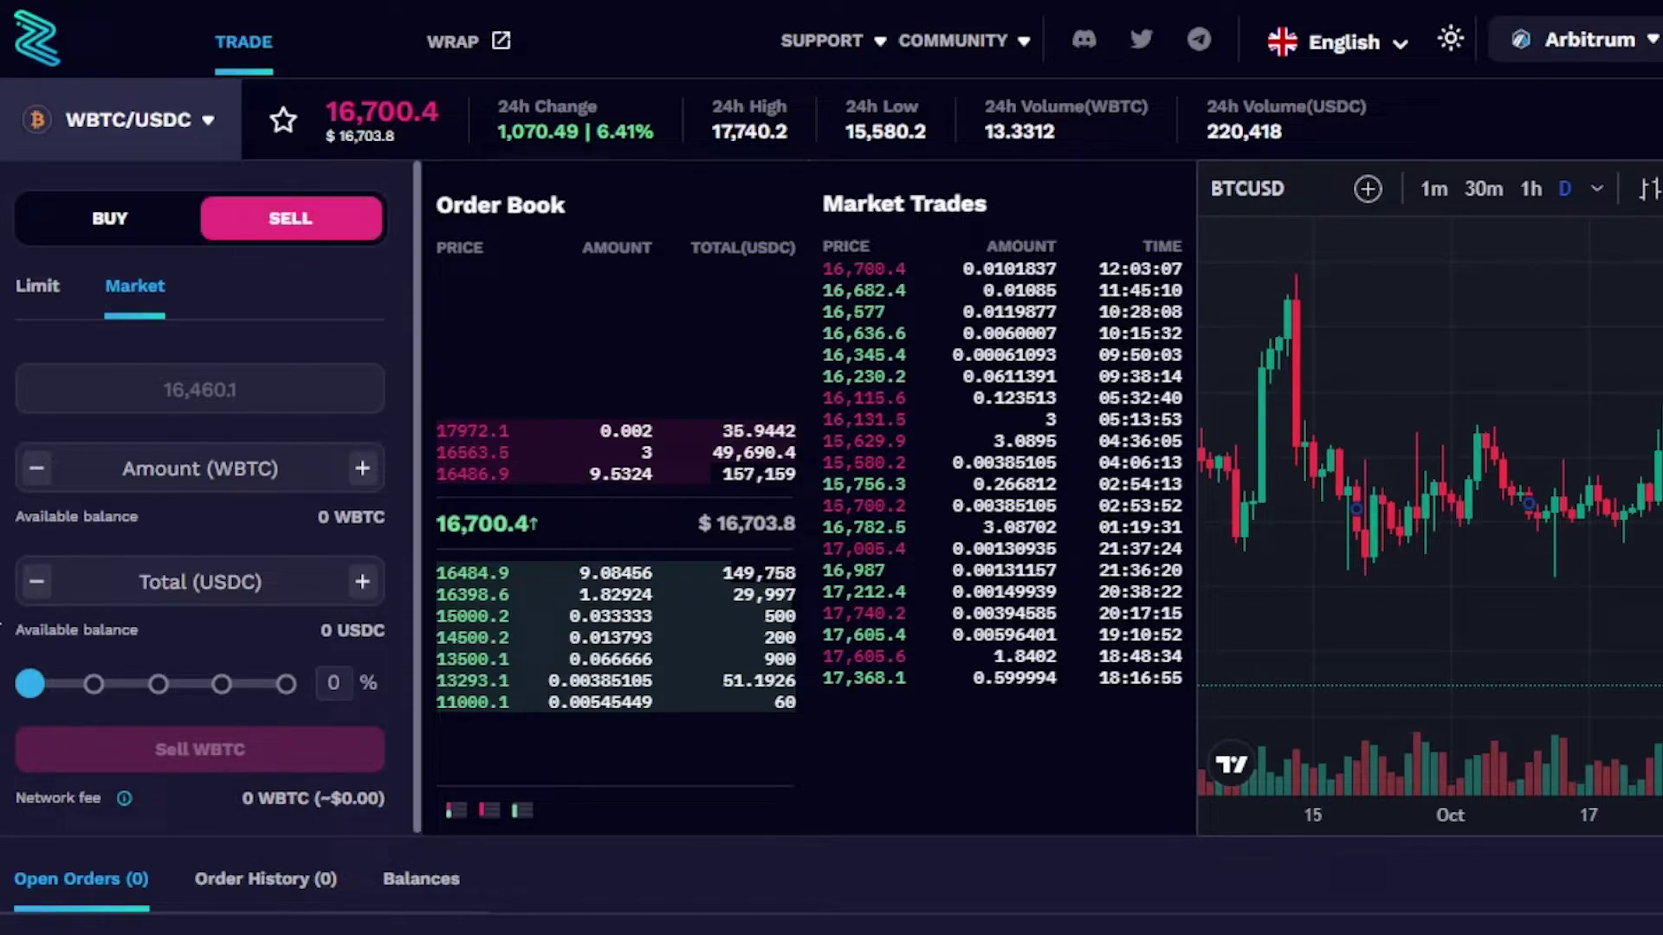
Scroll down to the empty Open Orders table, then back up
scroll(832, 468, down, 2)
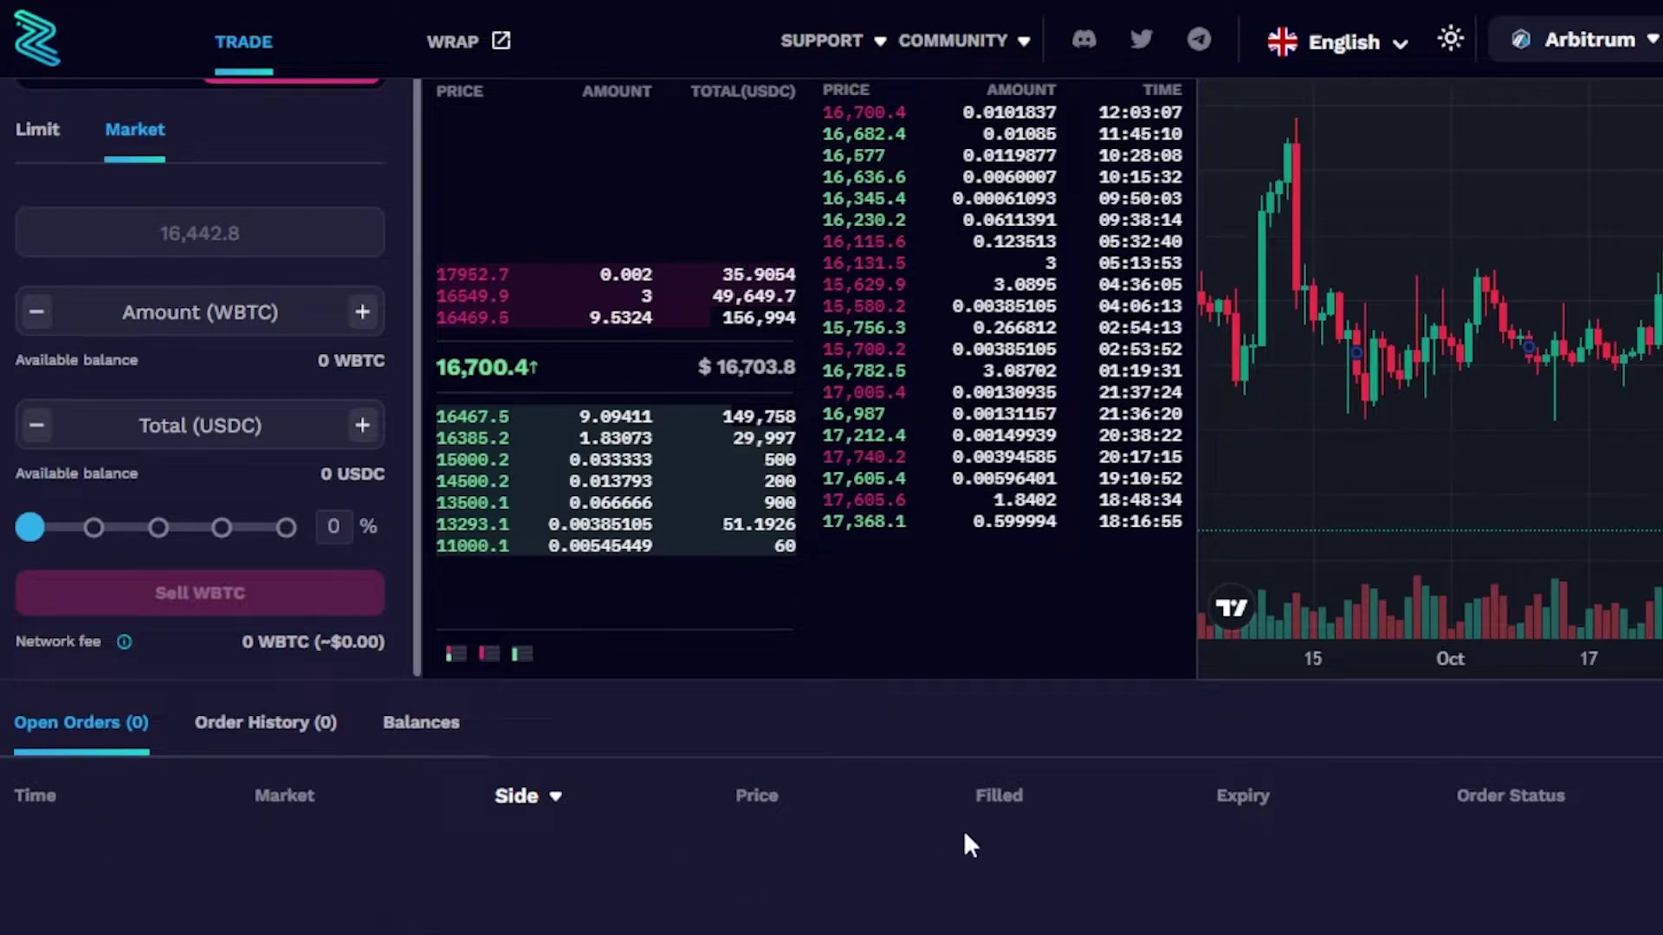
scroll(963, 830, up, 2)
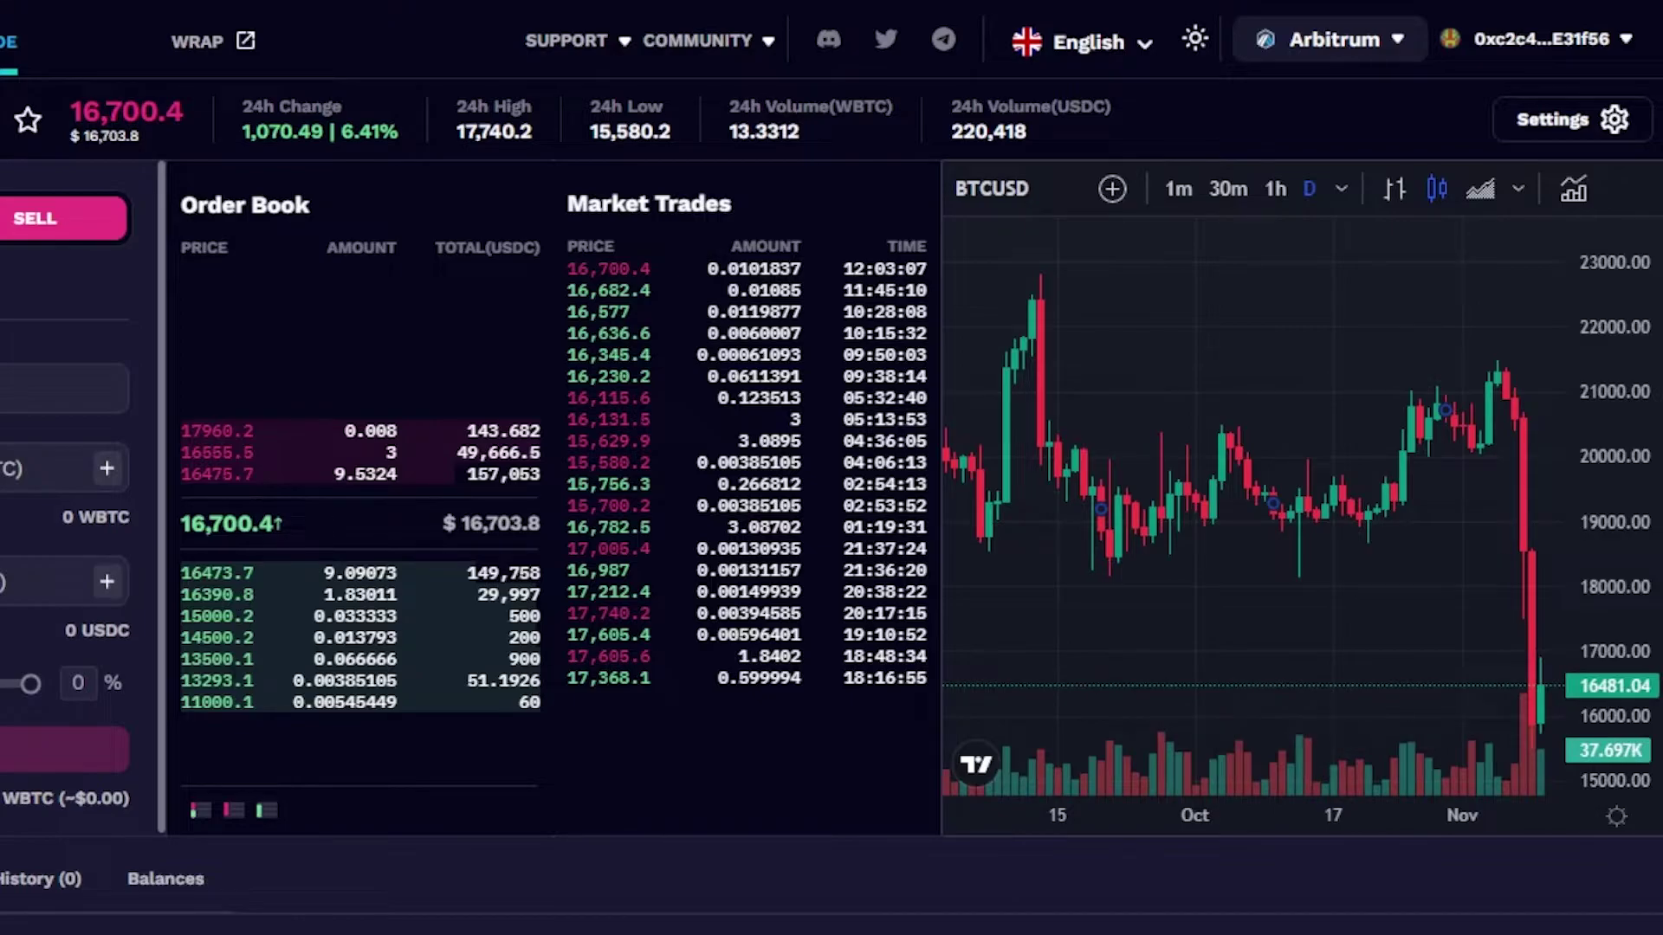
click(234, 812)
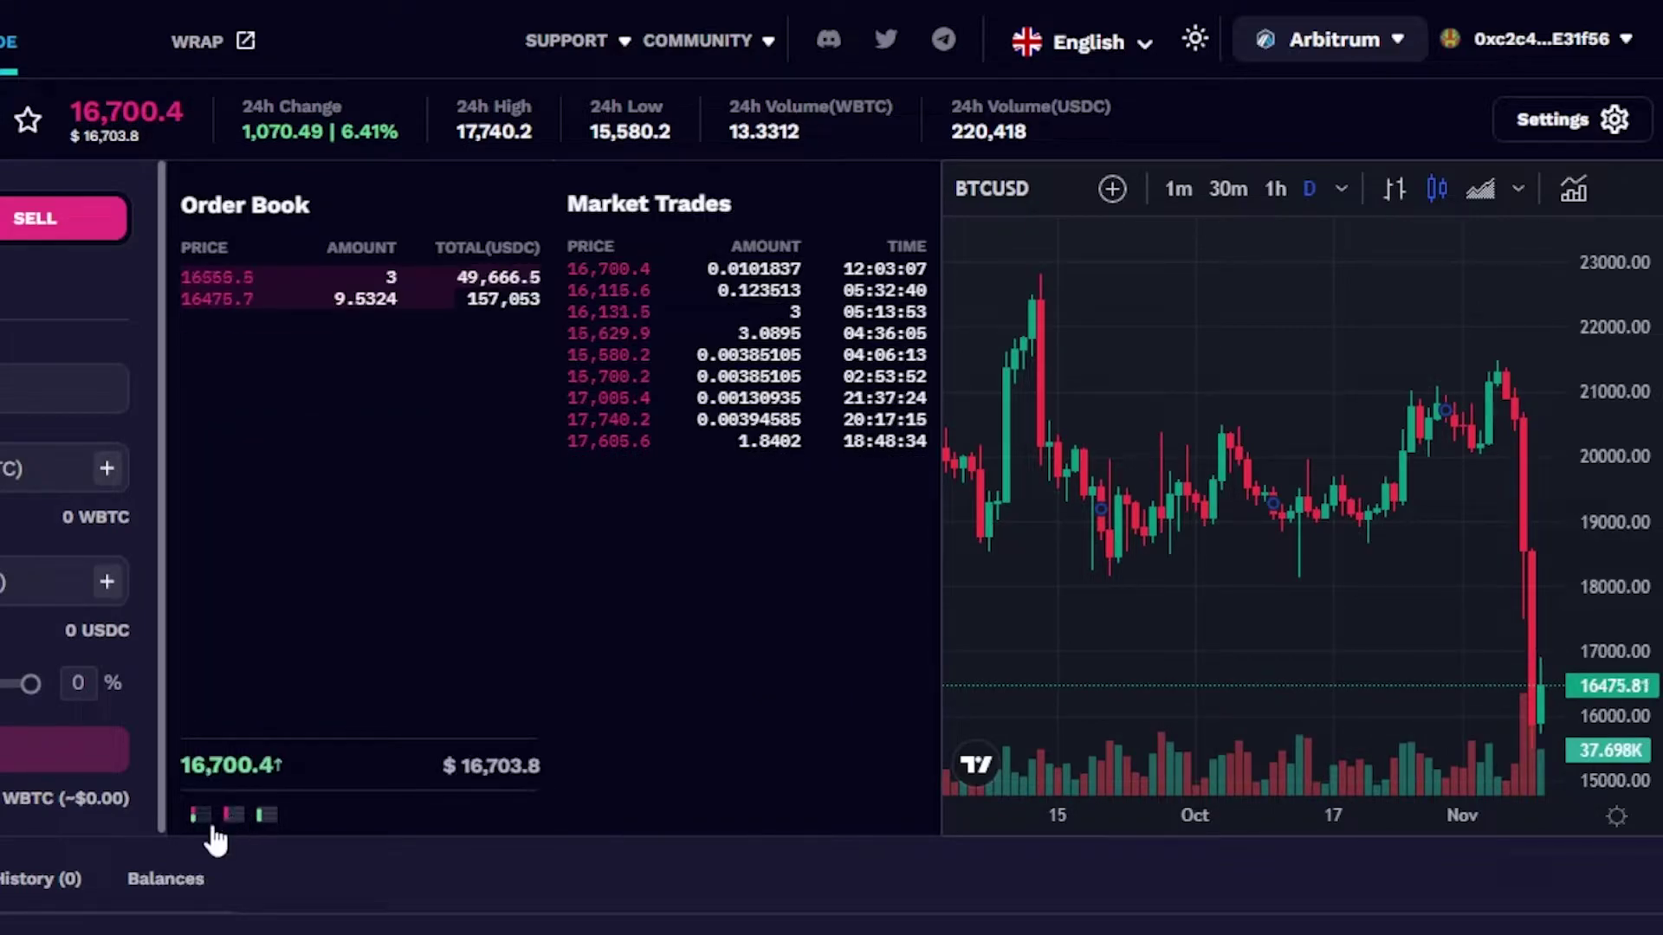
click(200, 811)
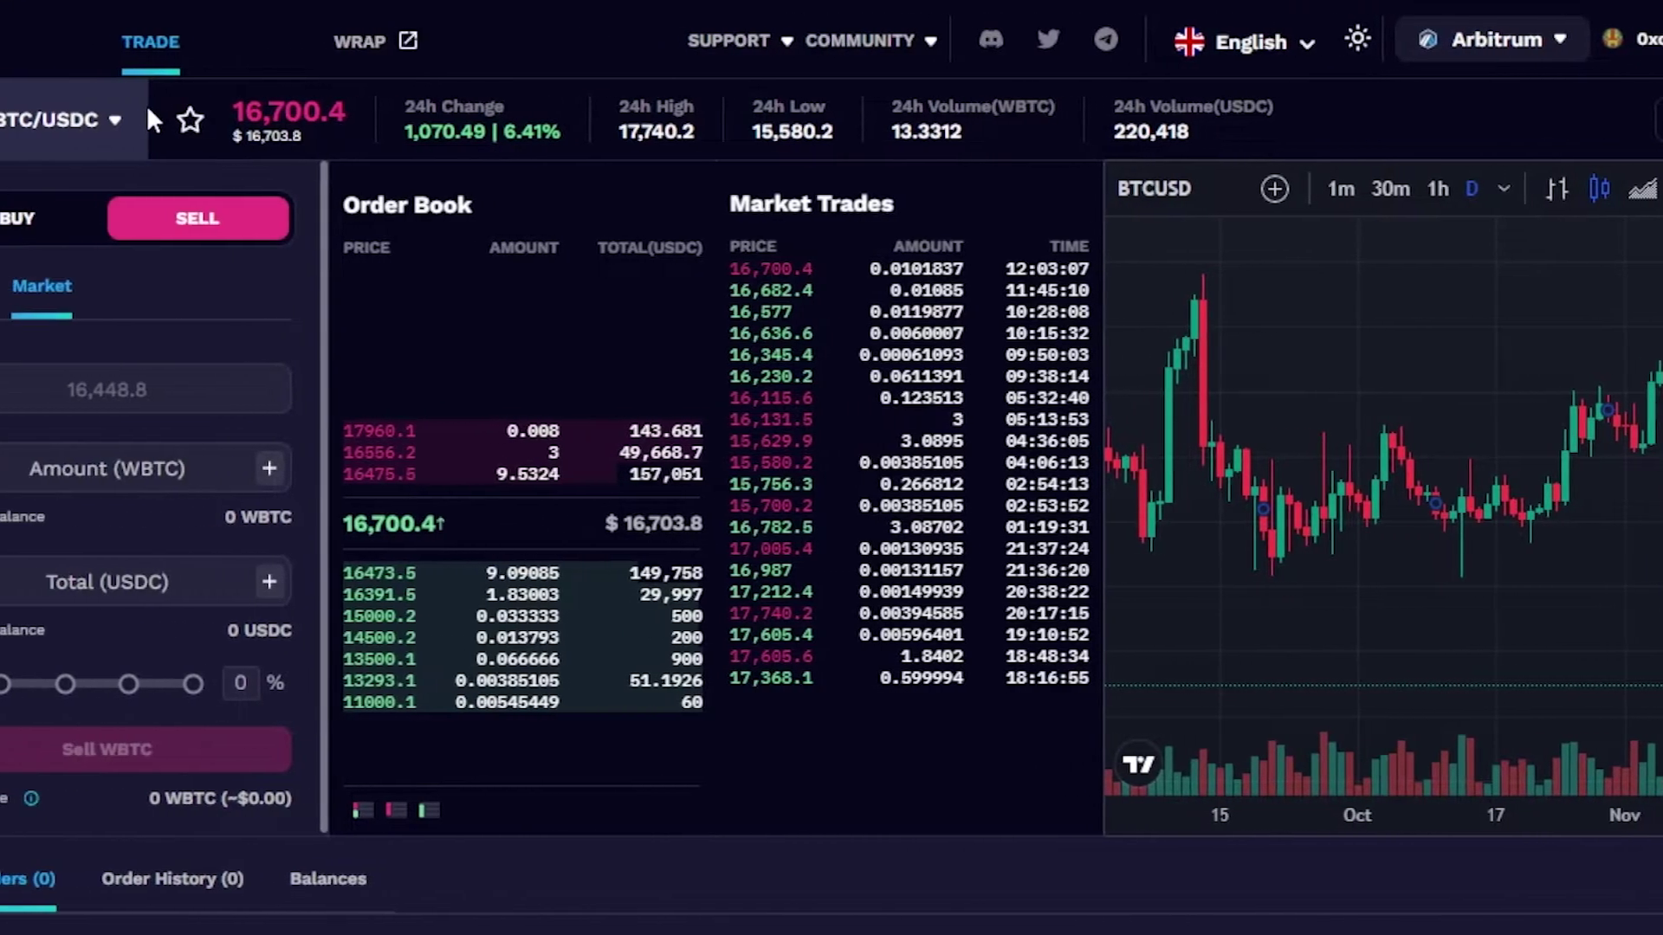
Browse the pair list's ETH and WBTC filters and open the Arbitrum network menu
click(203, 123)
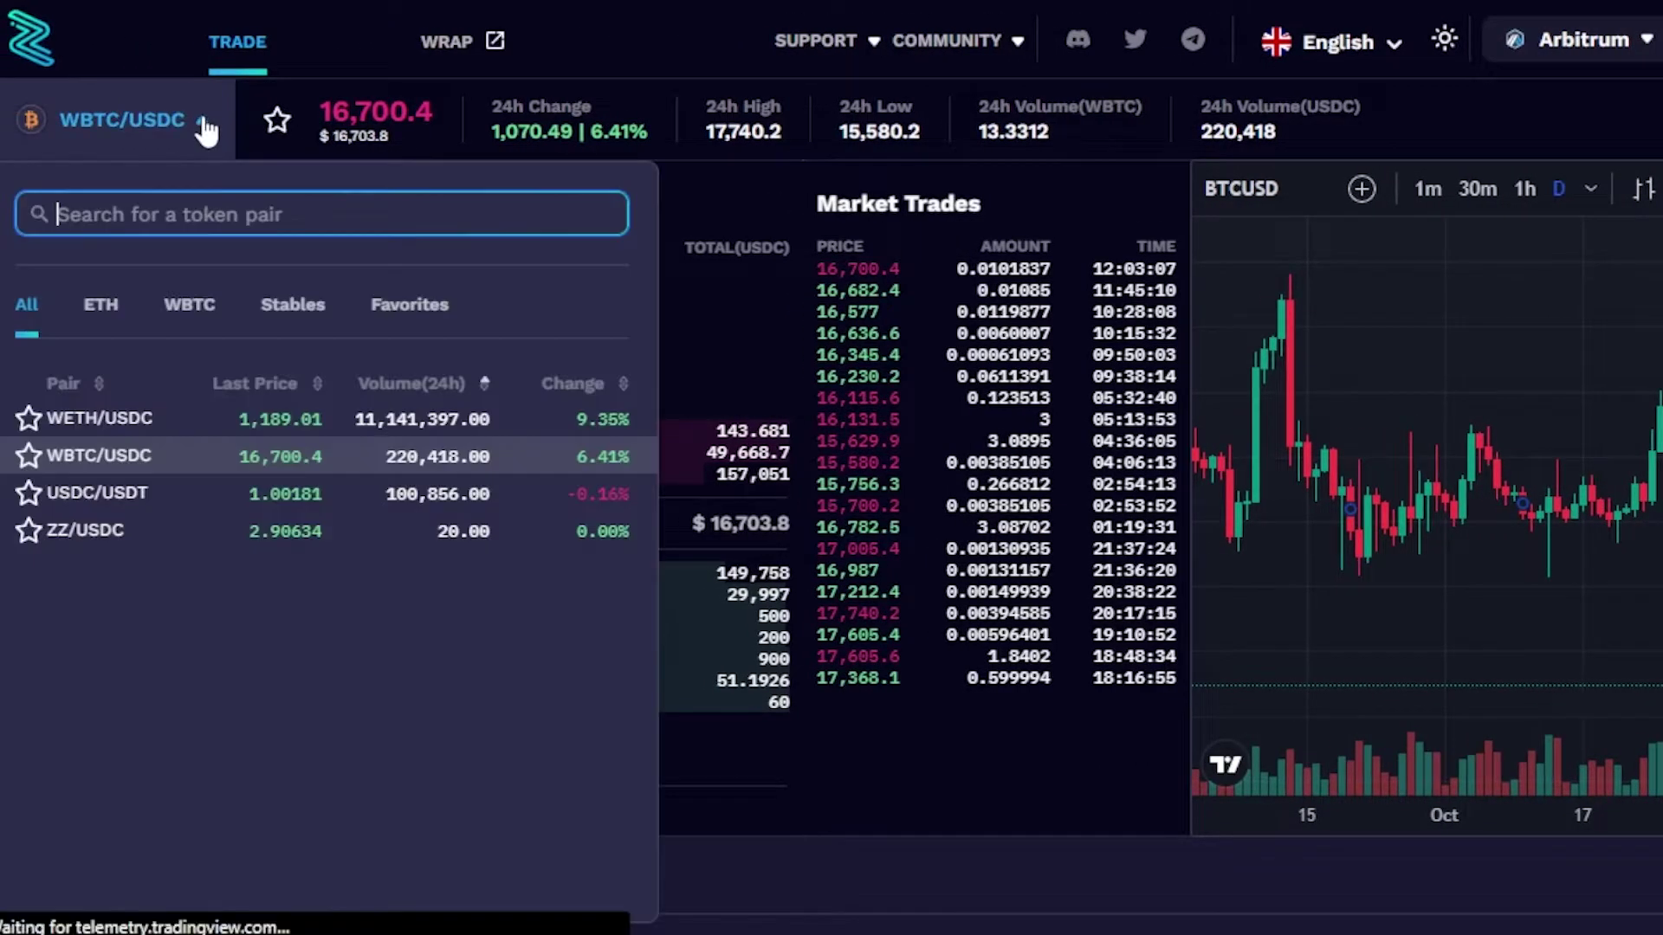
click(100, 315)
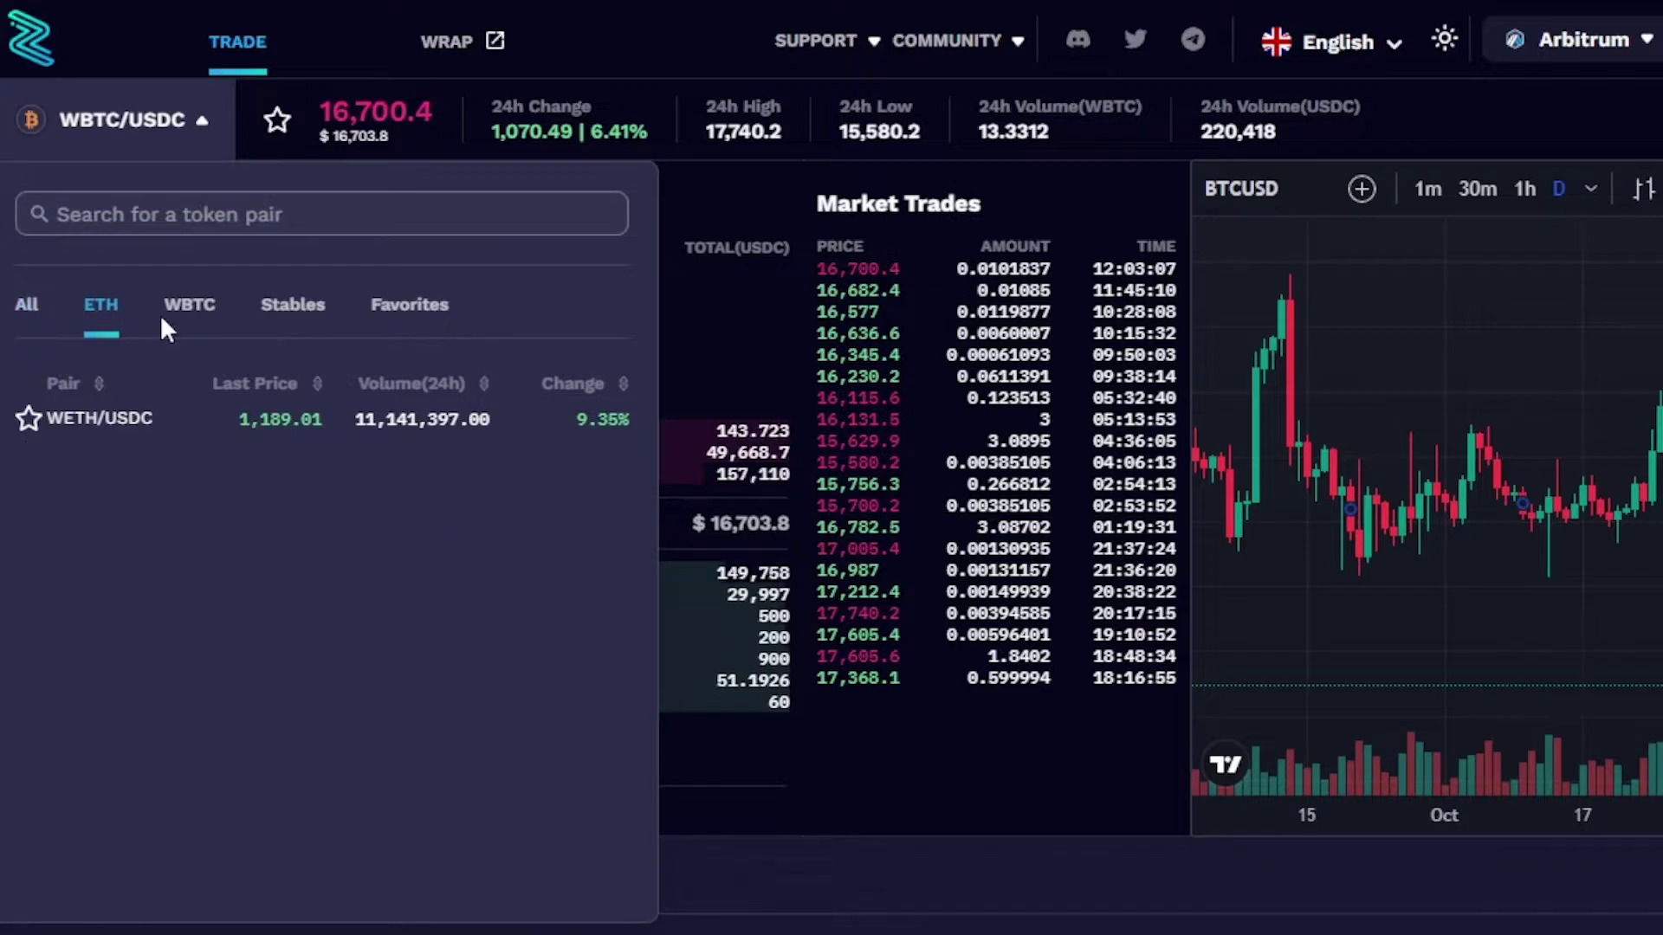
click(199, 330)
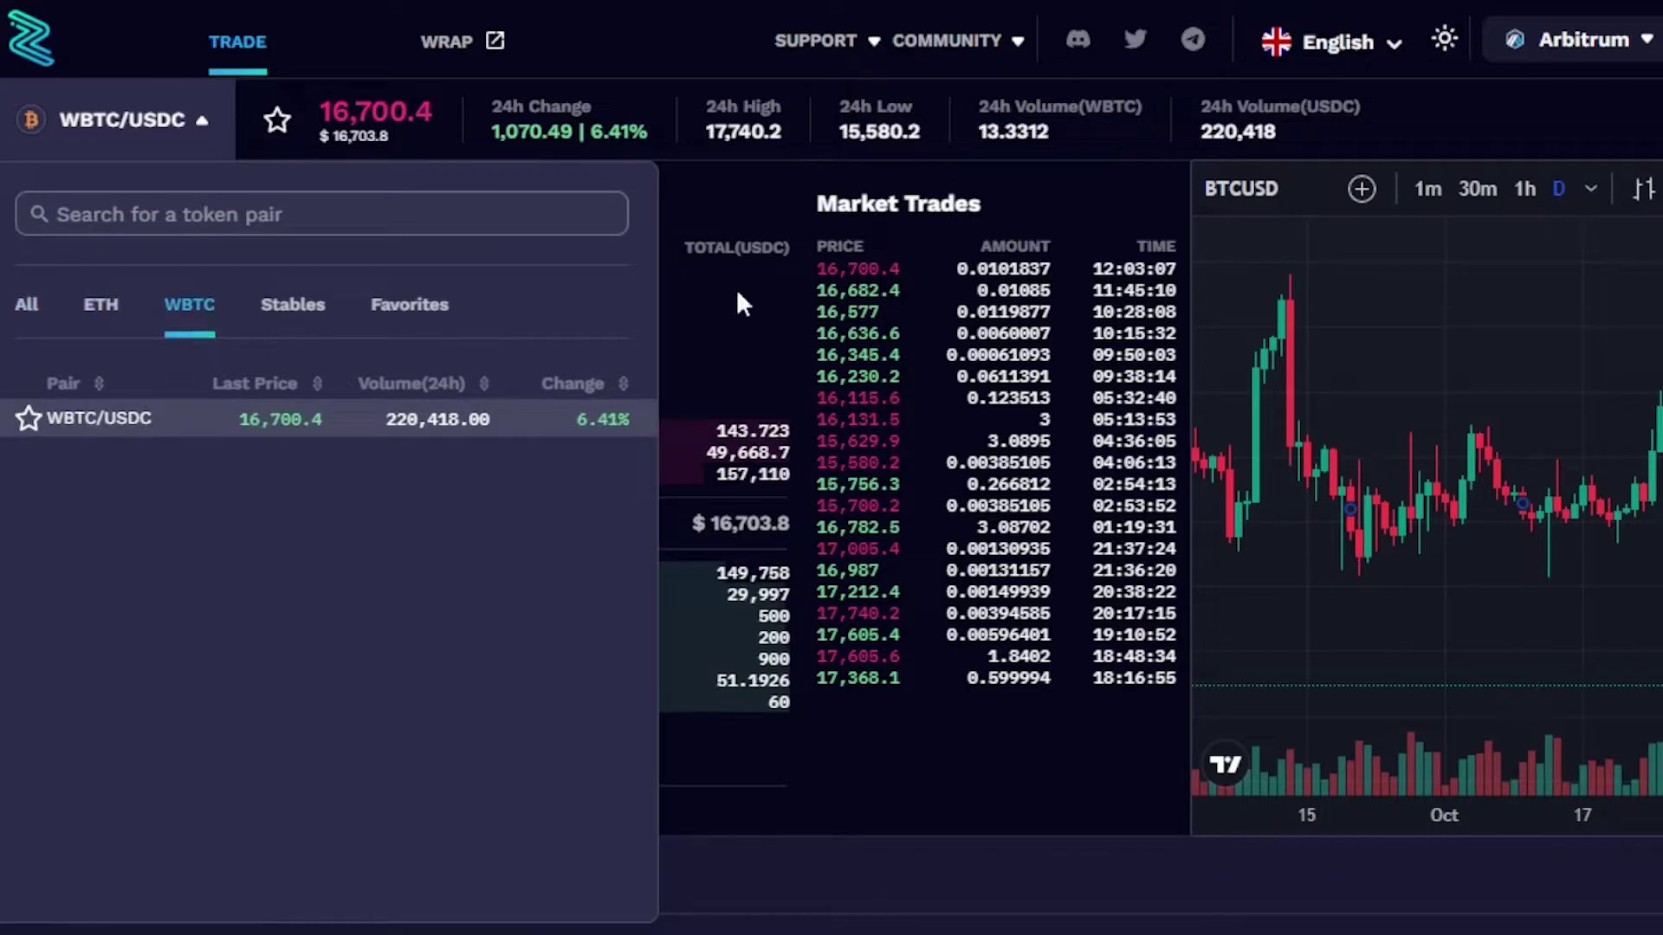
click(1618, 51)
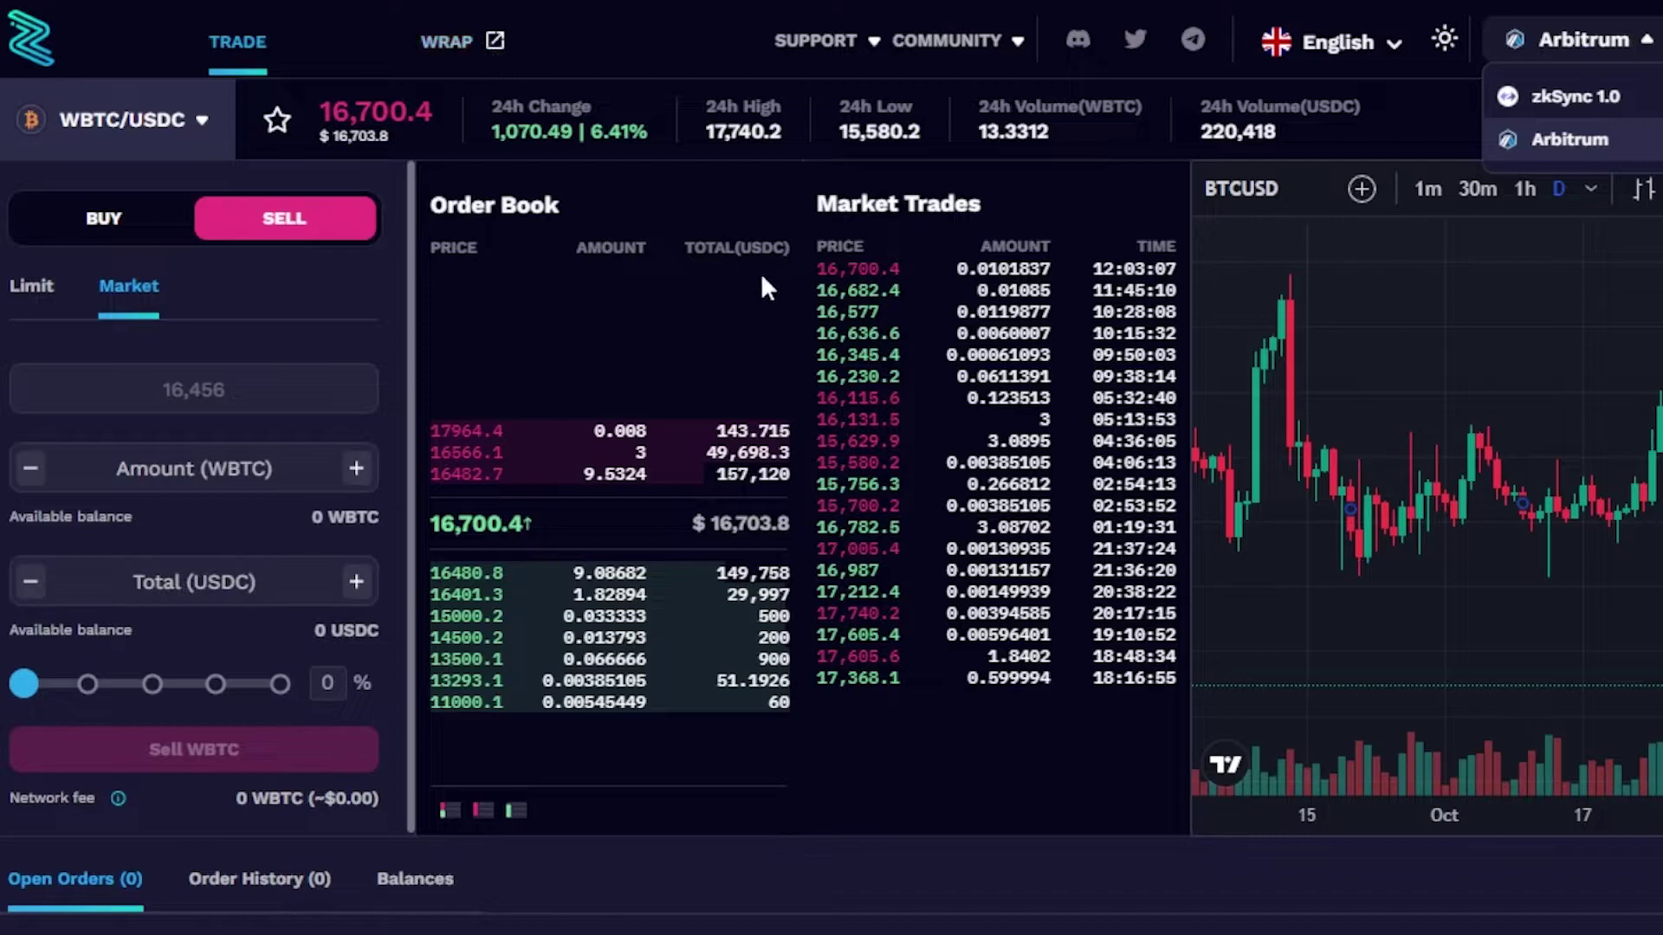
Open and close the chart Compare panel, then switch the form to buying WBTC
click(1360, 189)
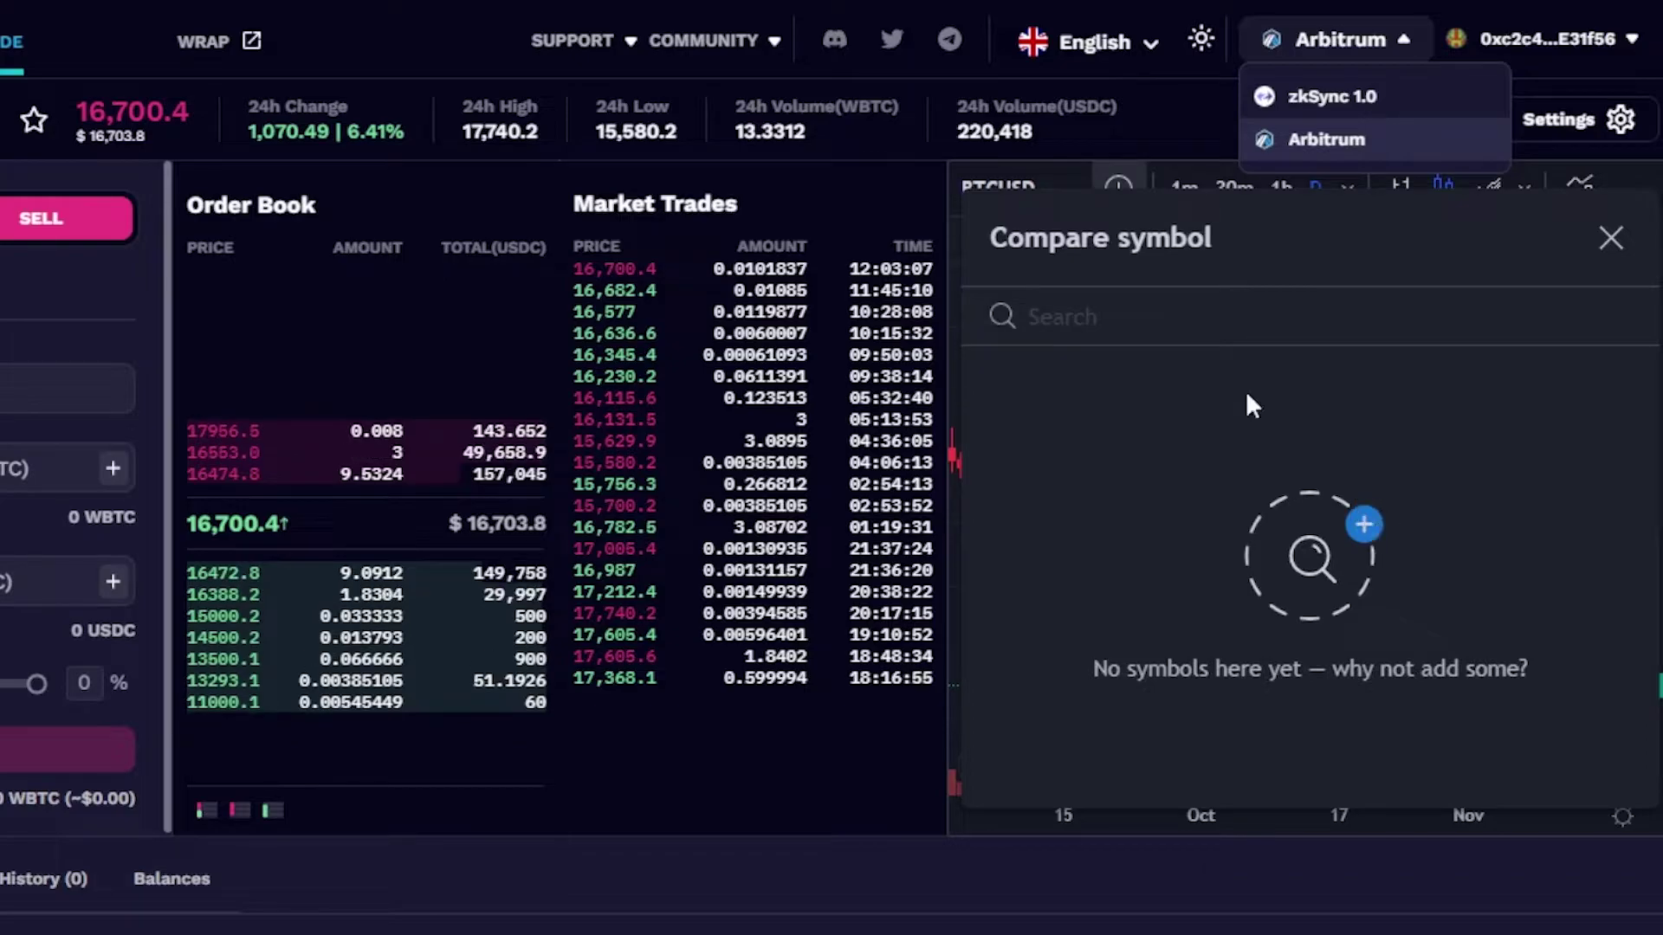
click(1610, 239)
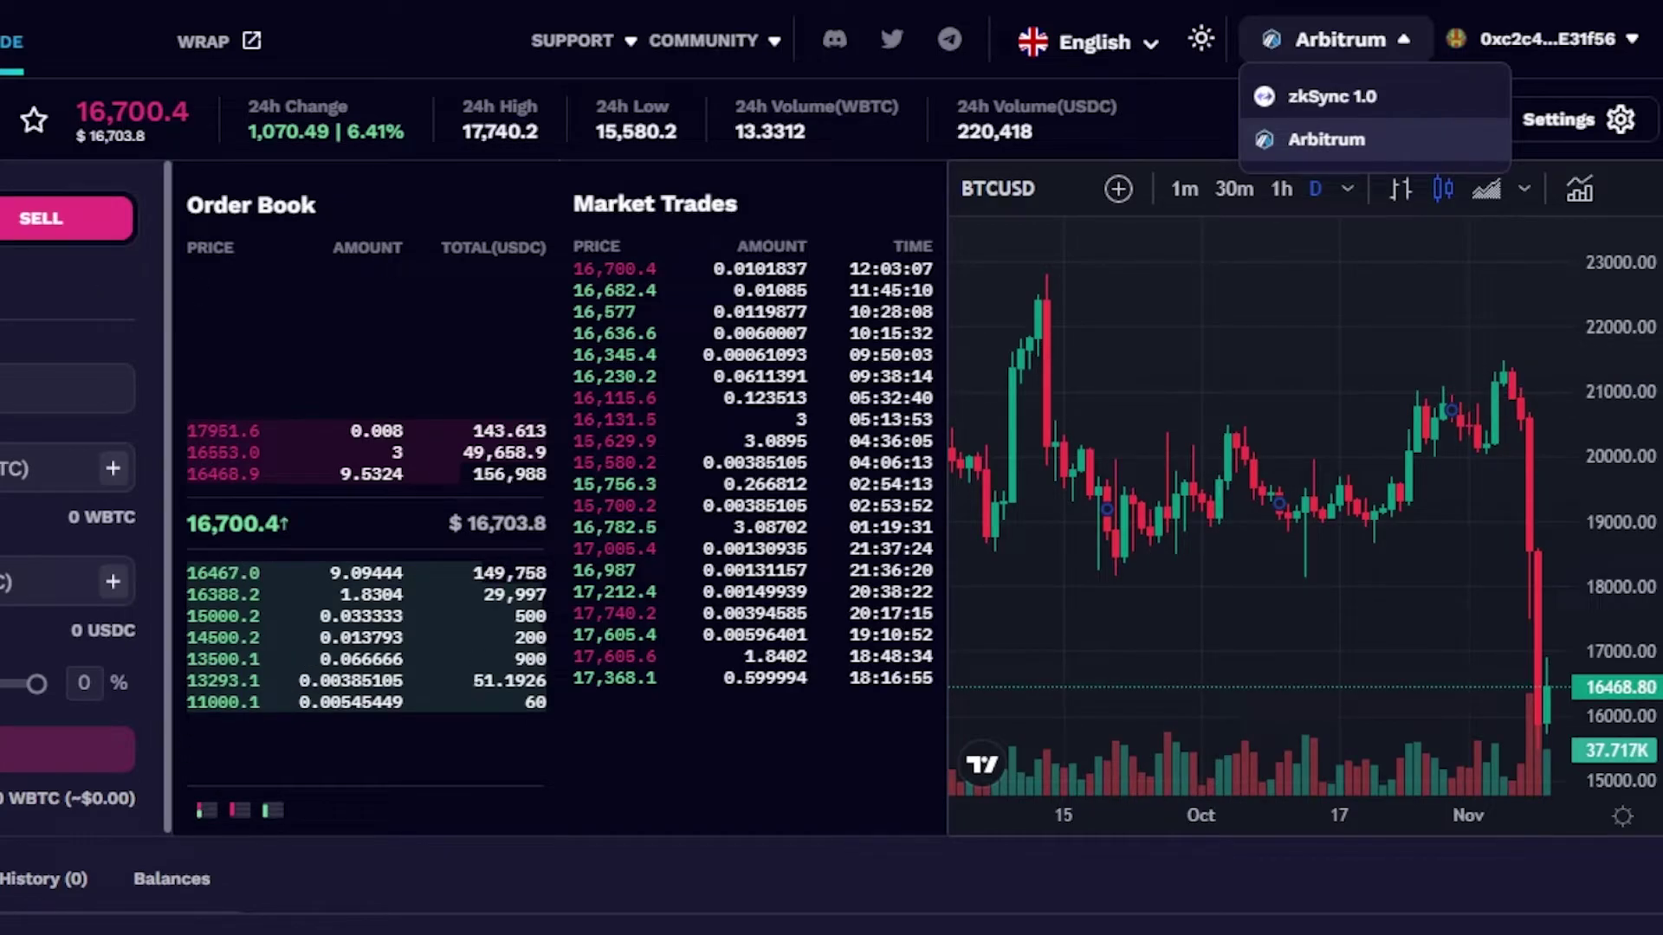
click(160, 218)
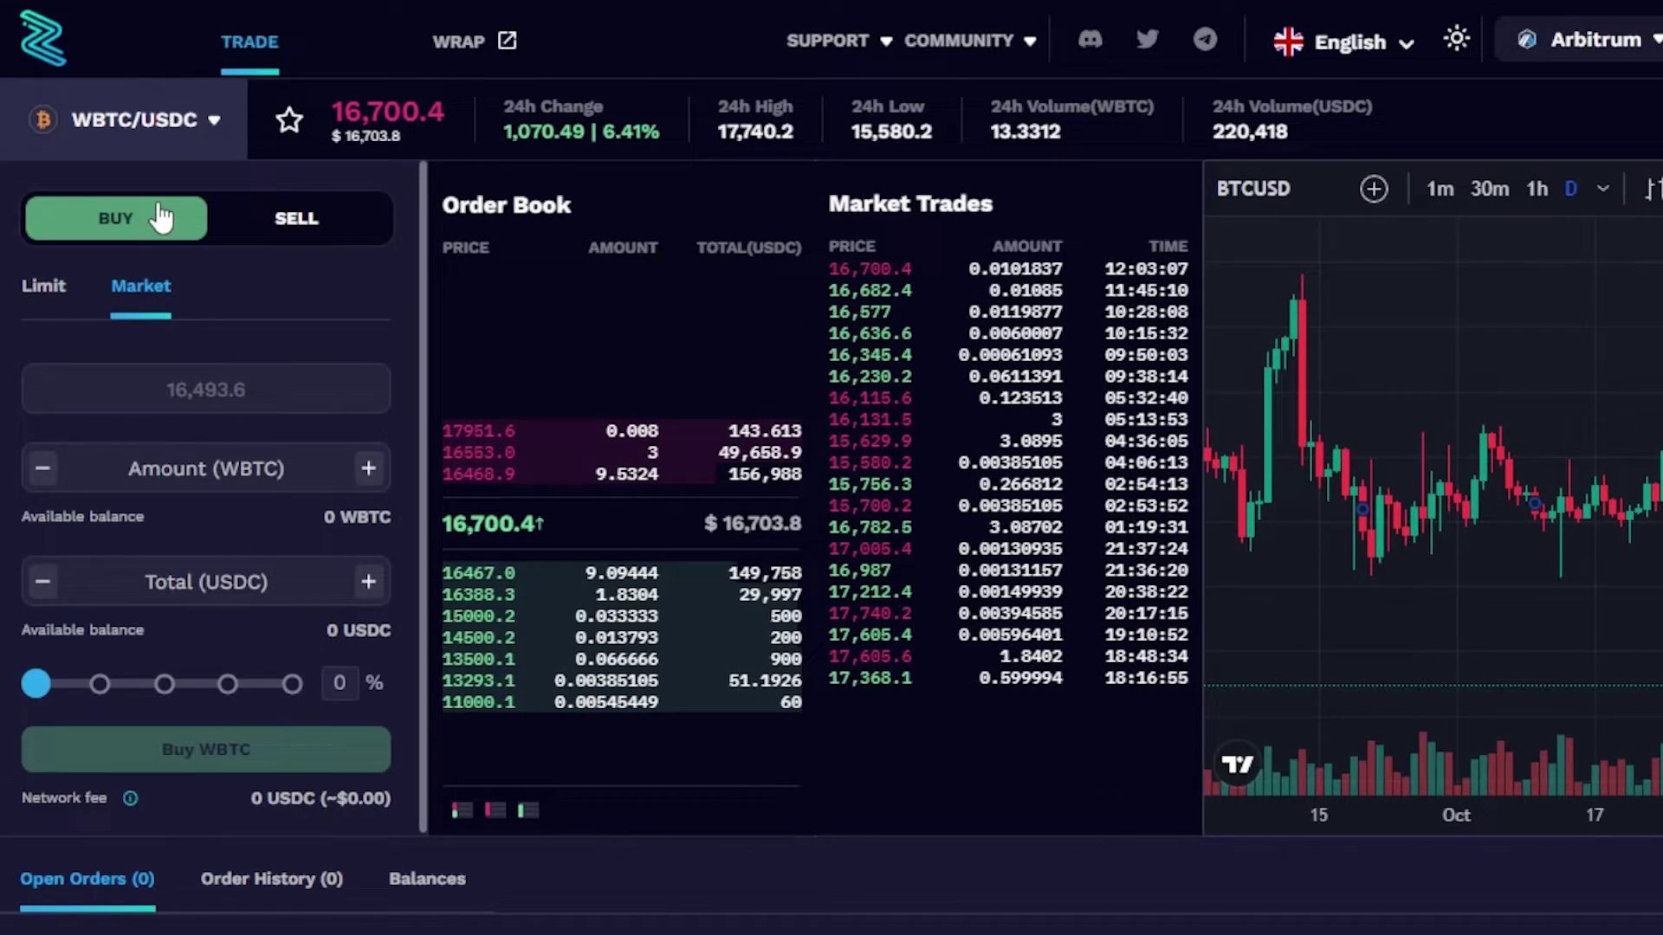
Enter 100 WBTC, check the USDC total, then trim the amount to 1 WBTC (16,572.8 USDC)
click(180, 464)
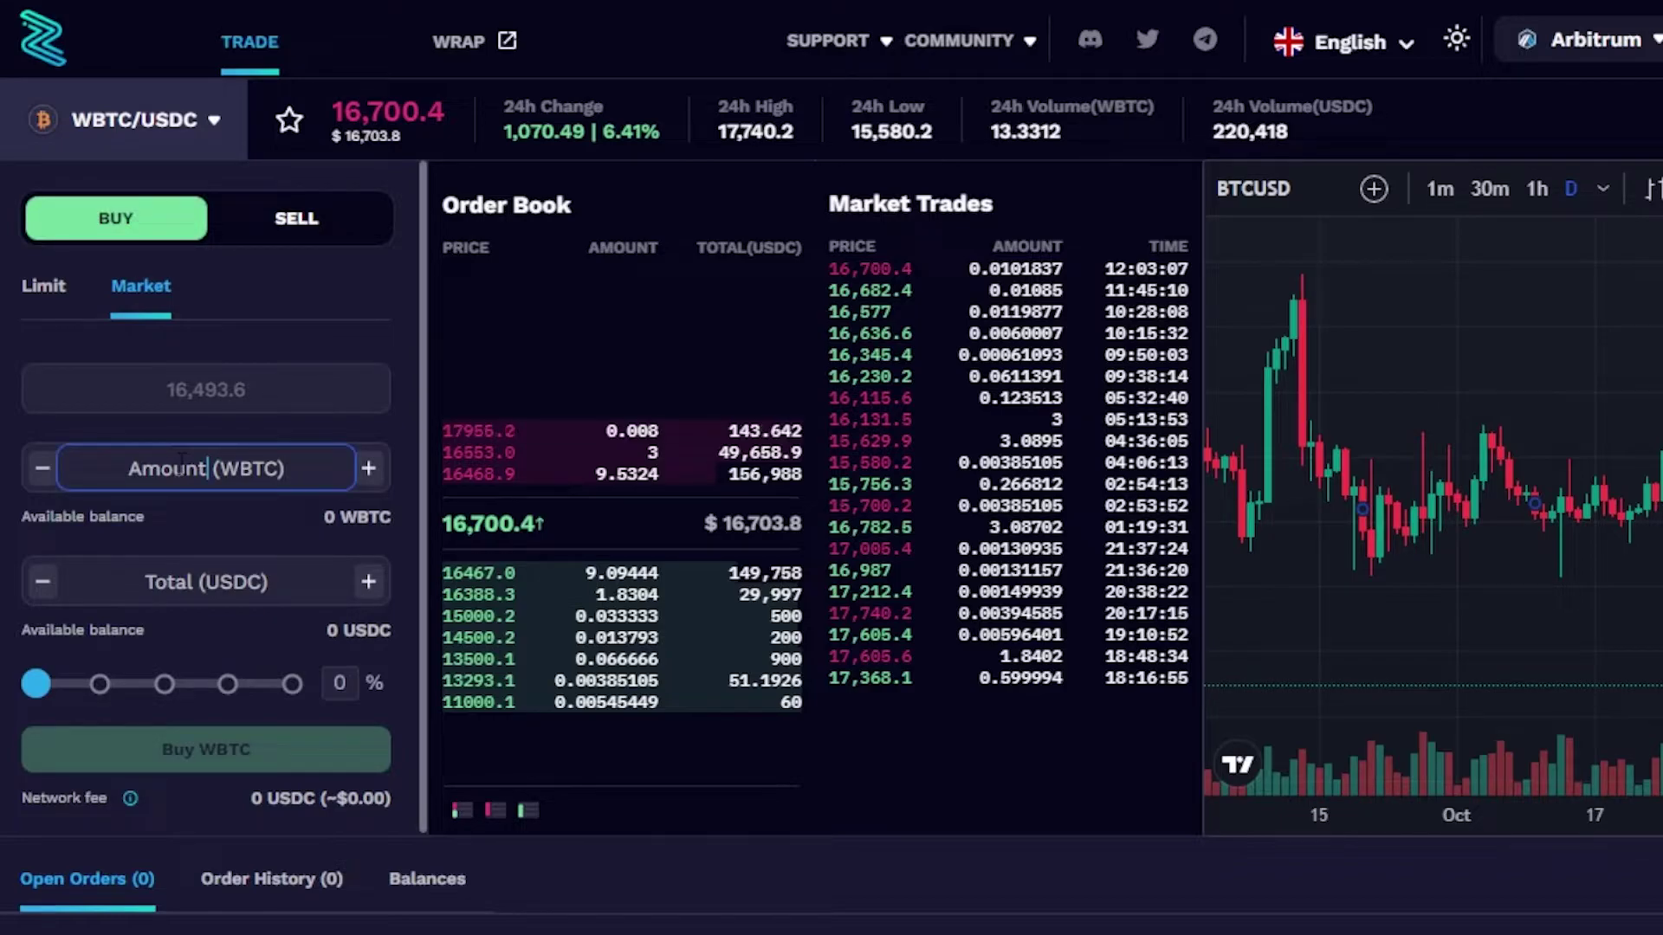
text(100)
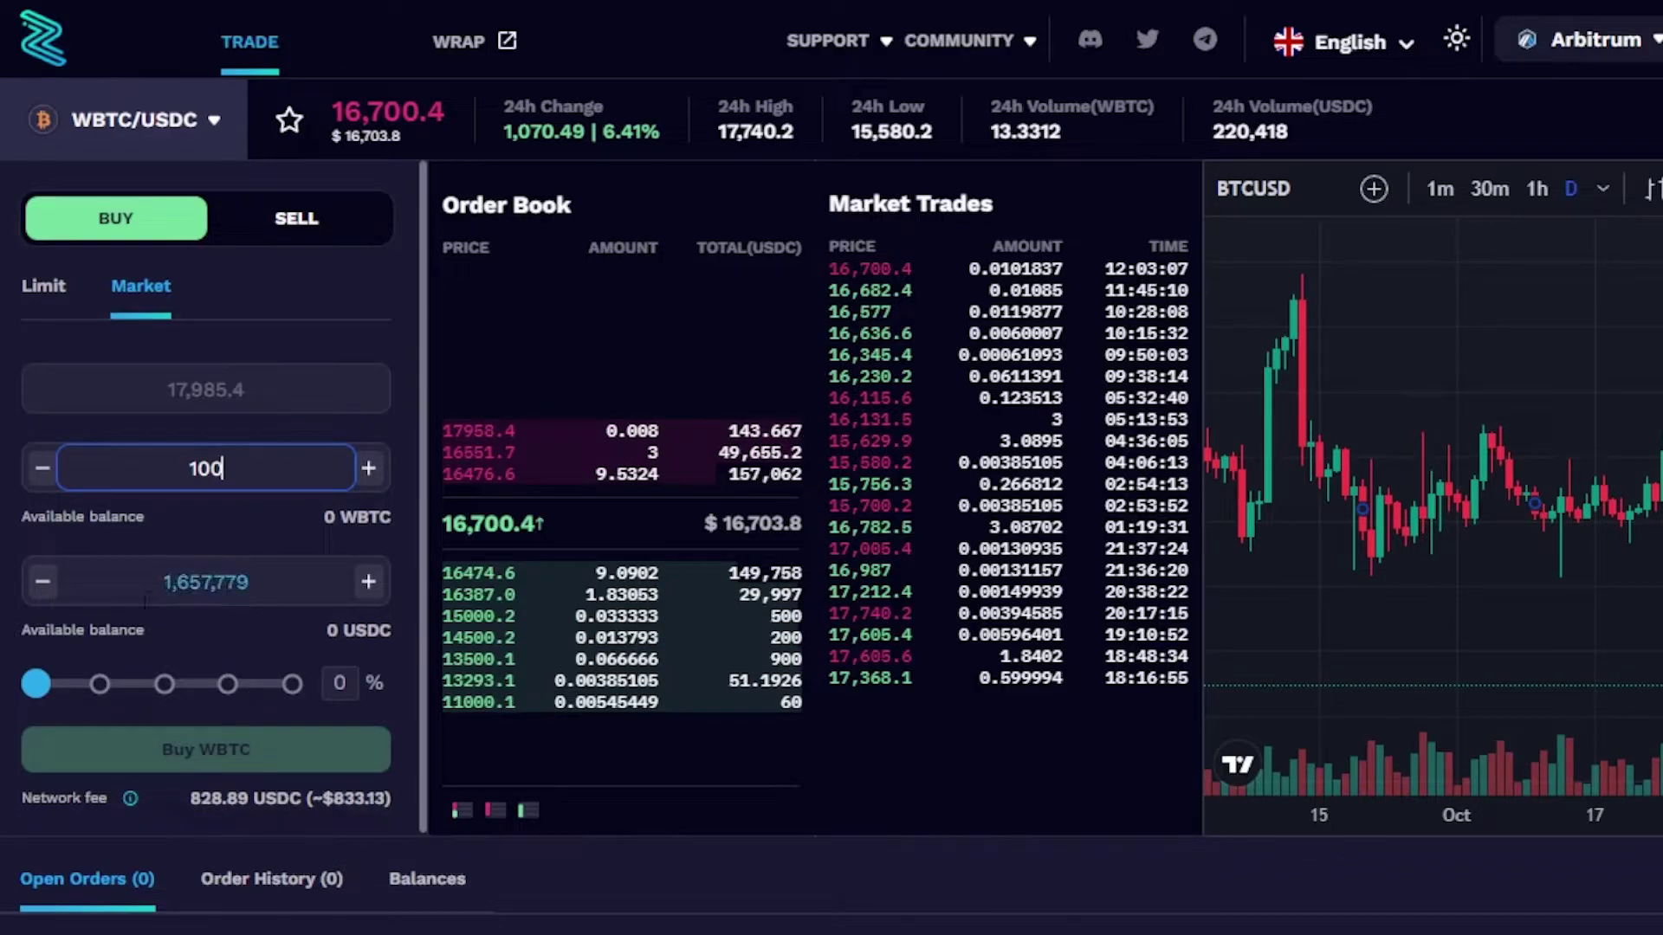
drag(168, 582, 260, 578)
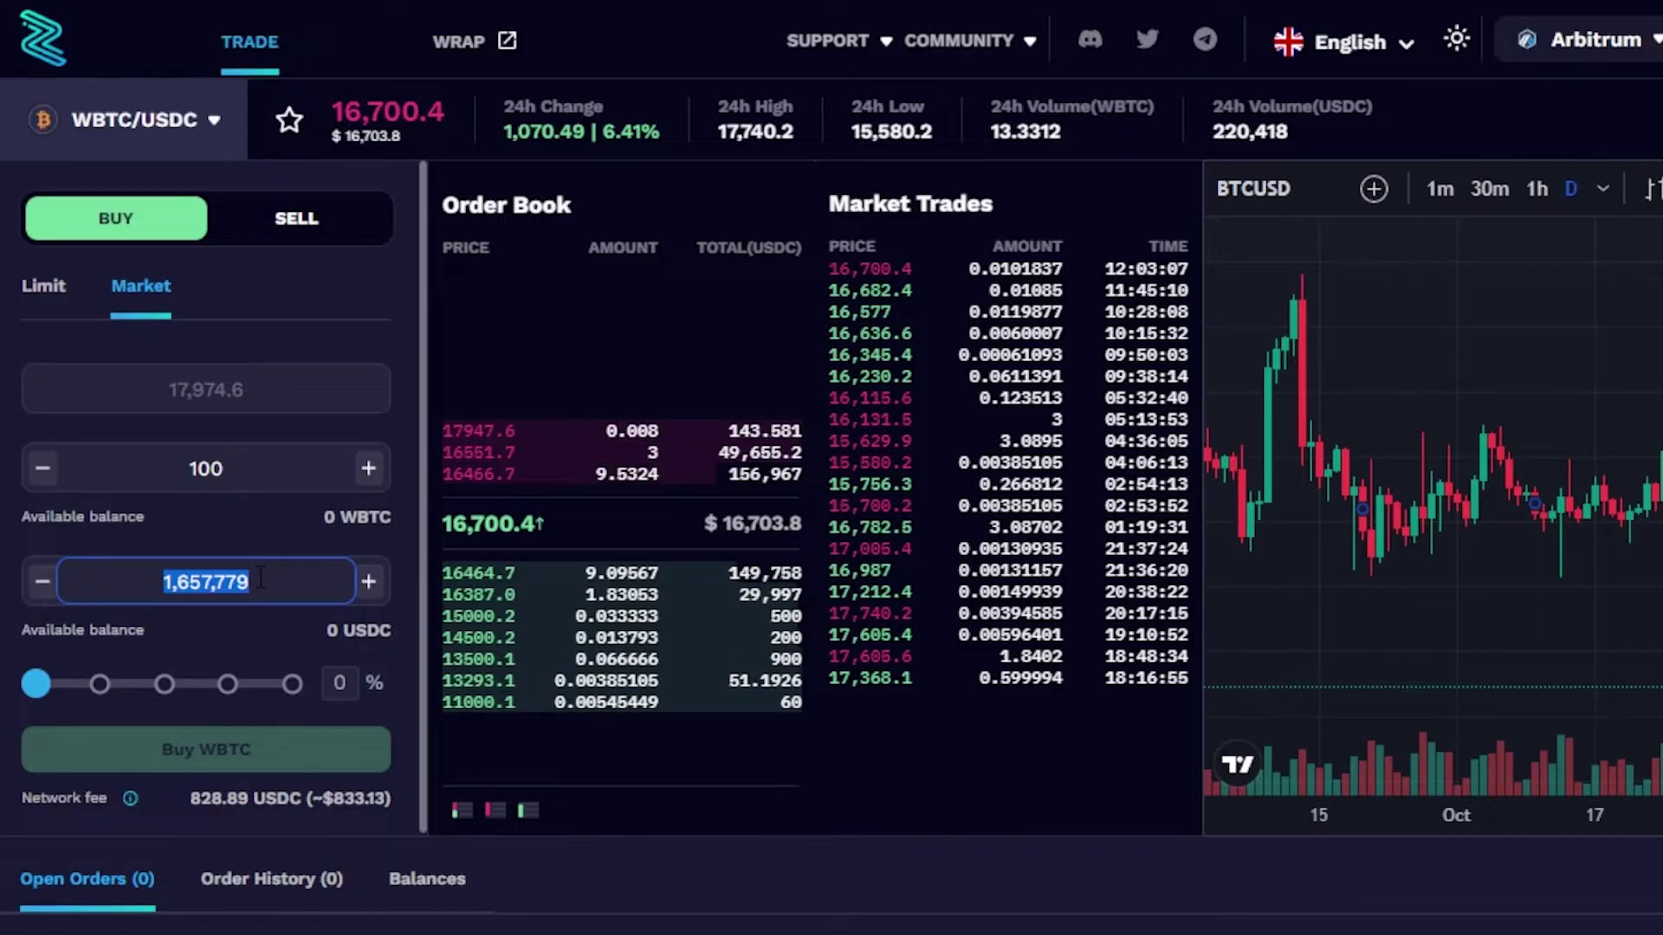
click(252, 463)
key(BackSpace)
key(BackSpace)
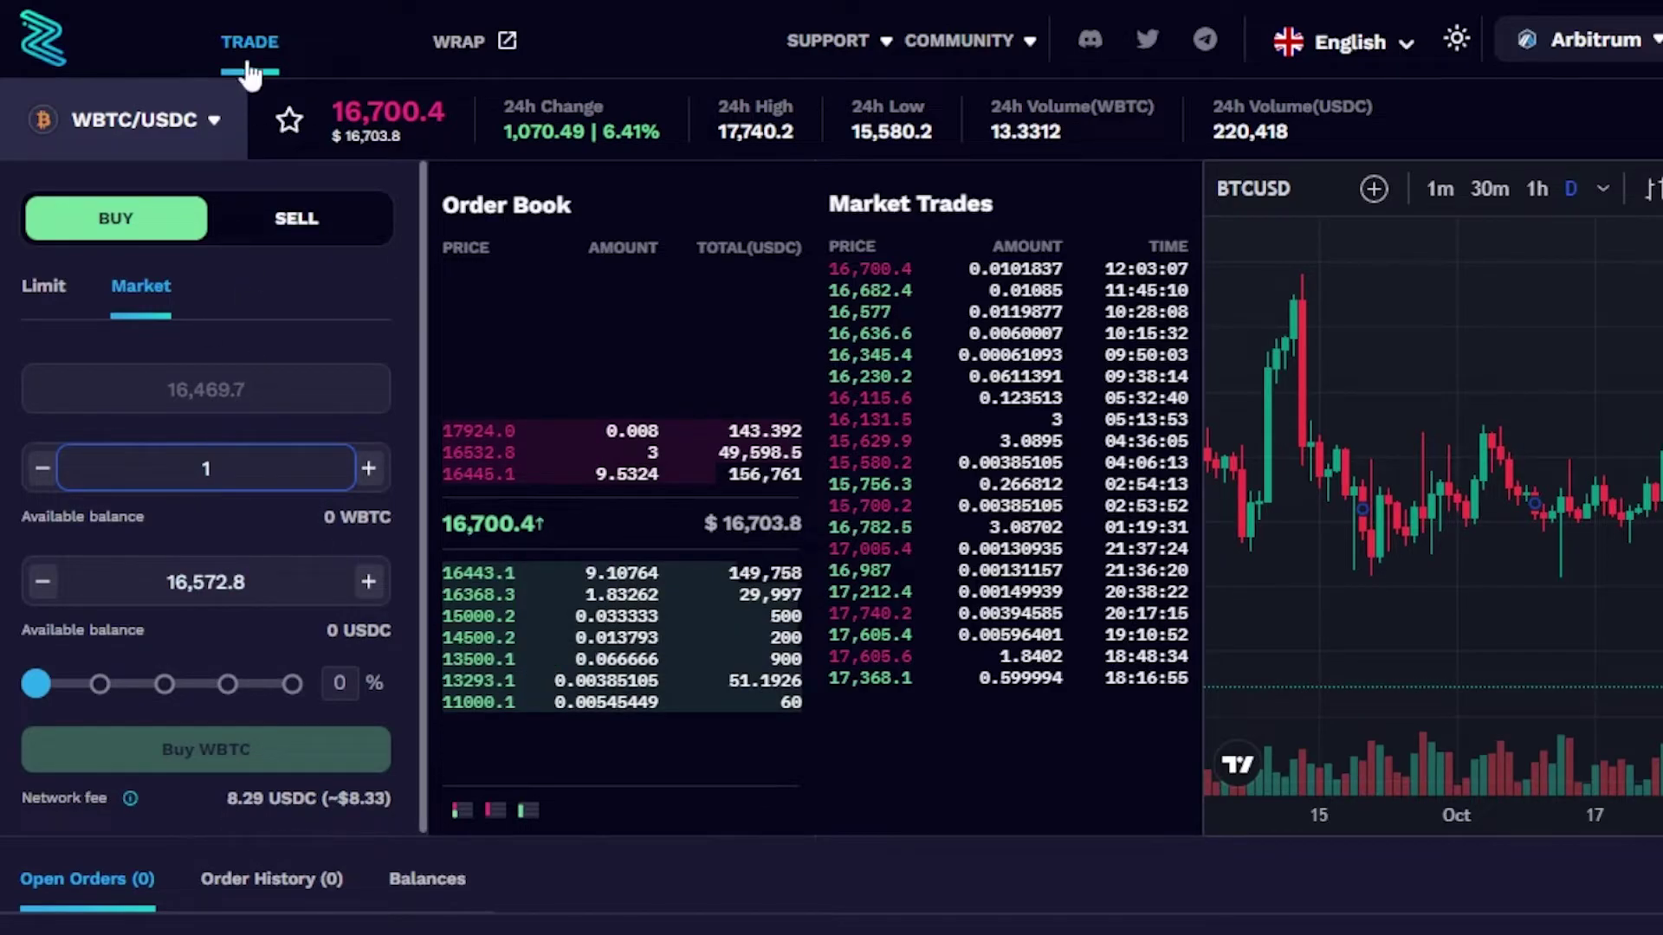
click(289, 130)
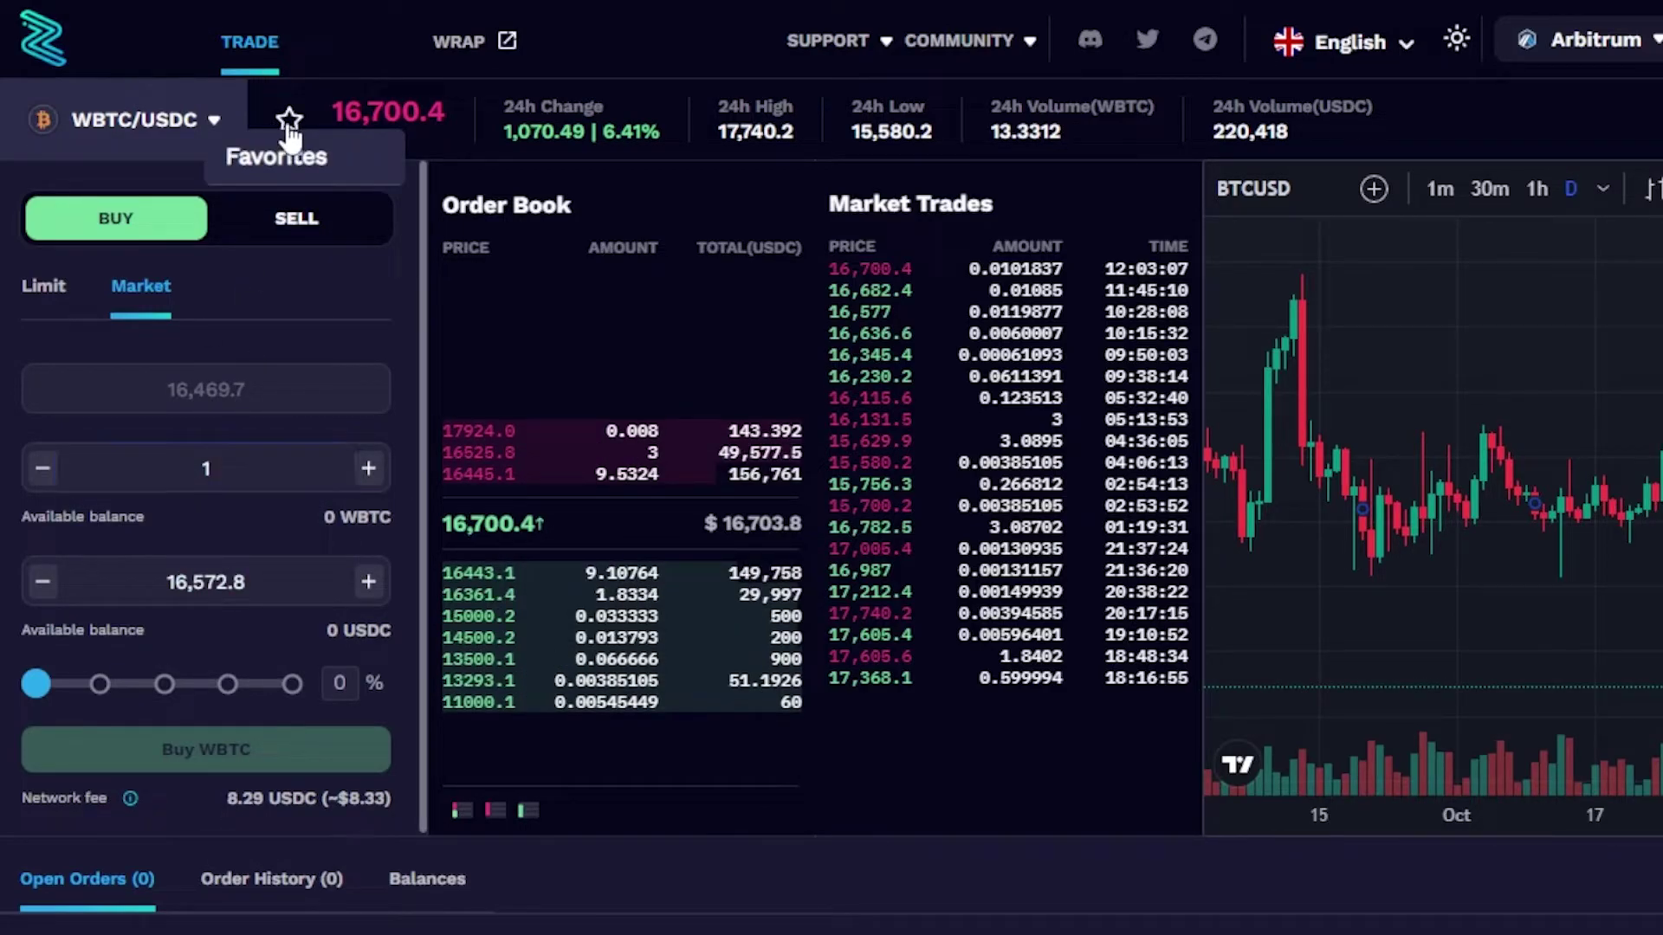
double_click(289, 130)
click(289, 130)
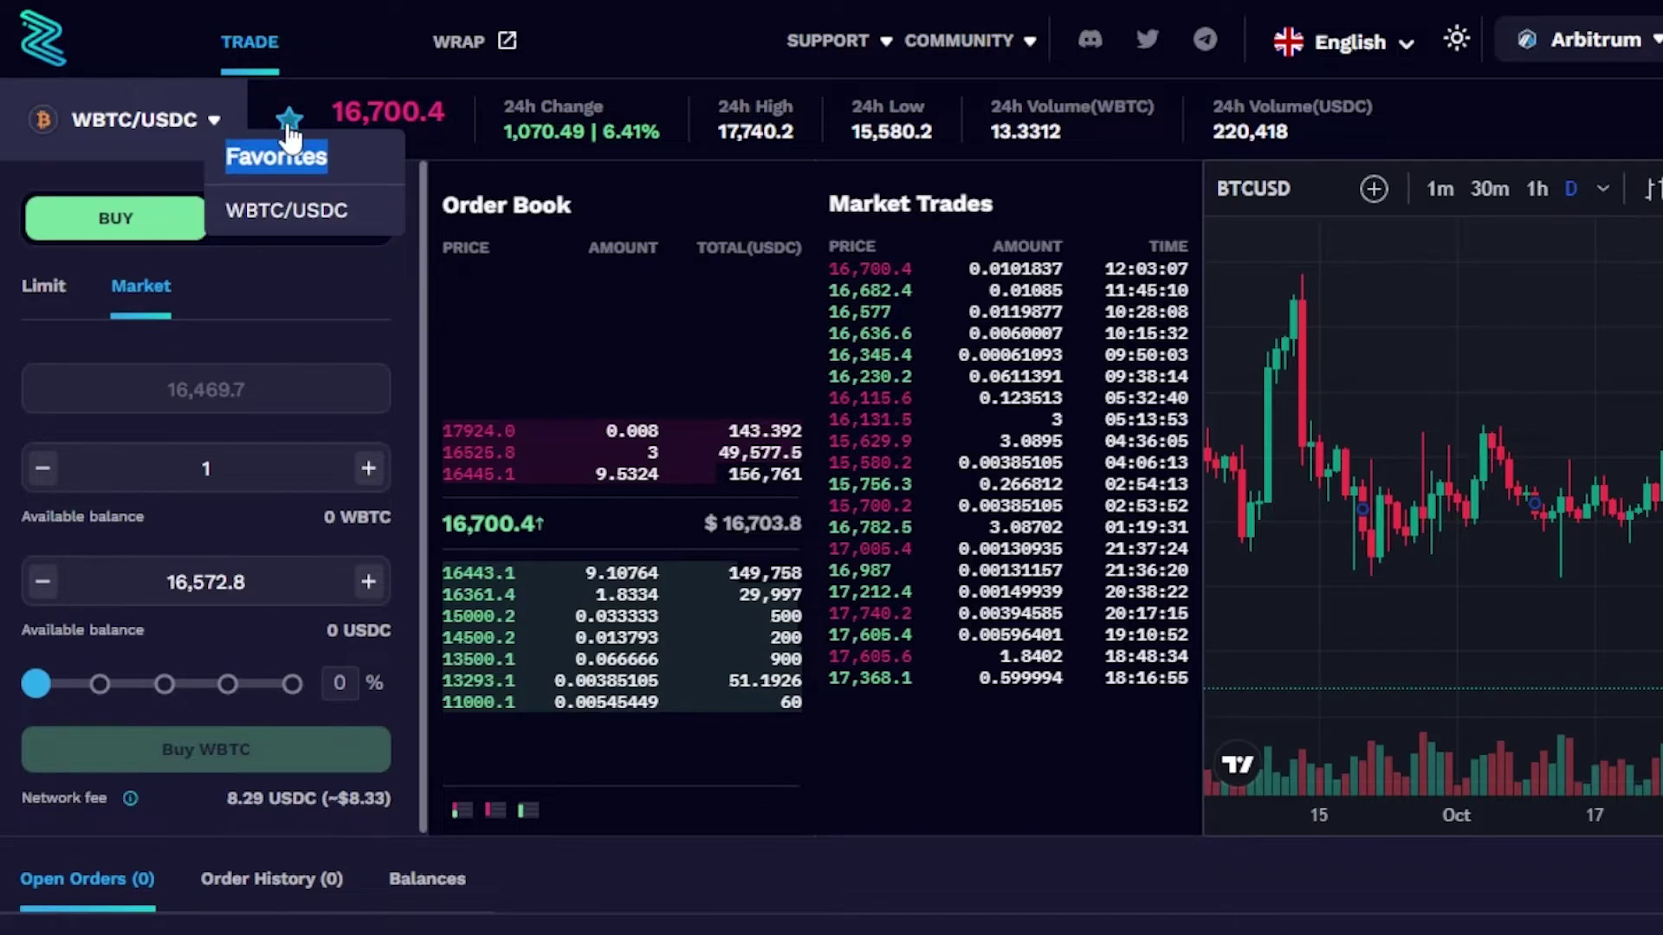
click(289, 130)
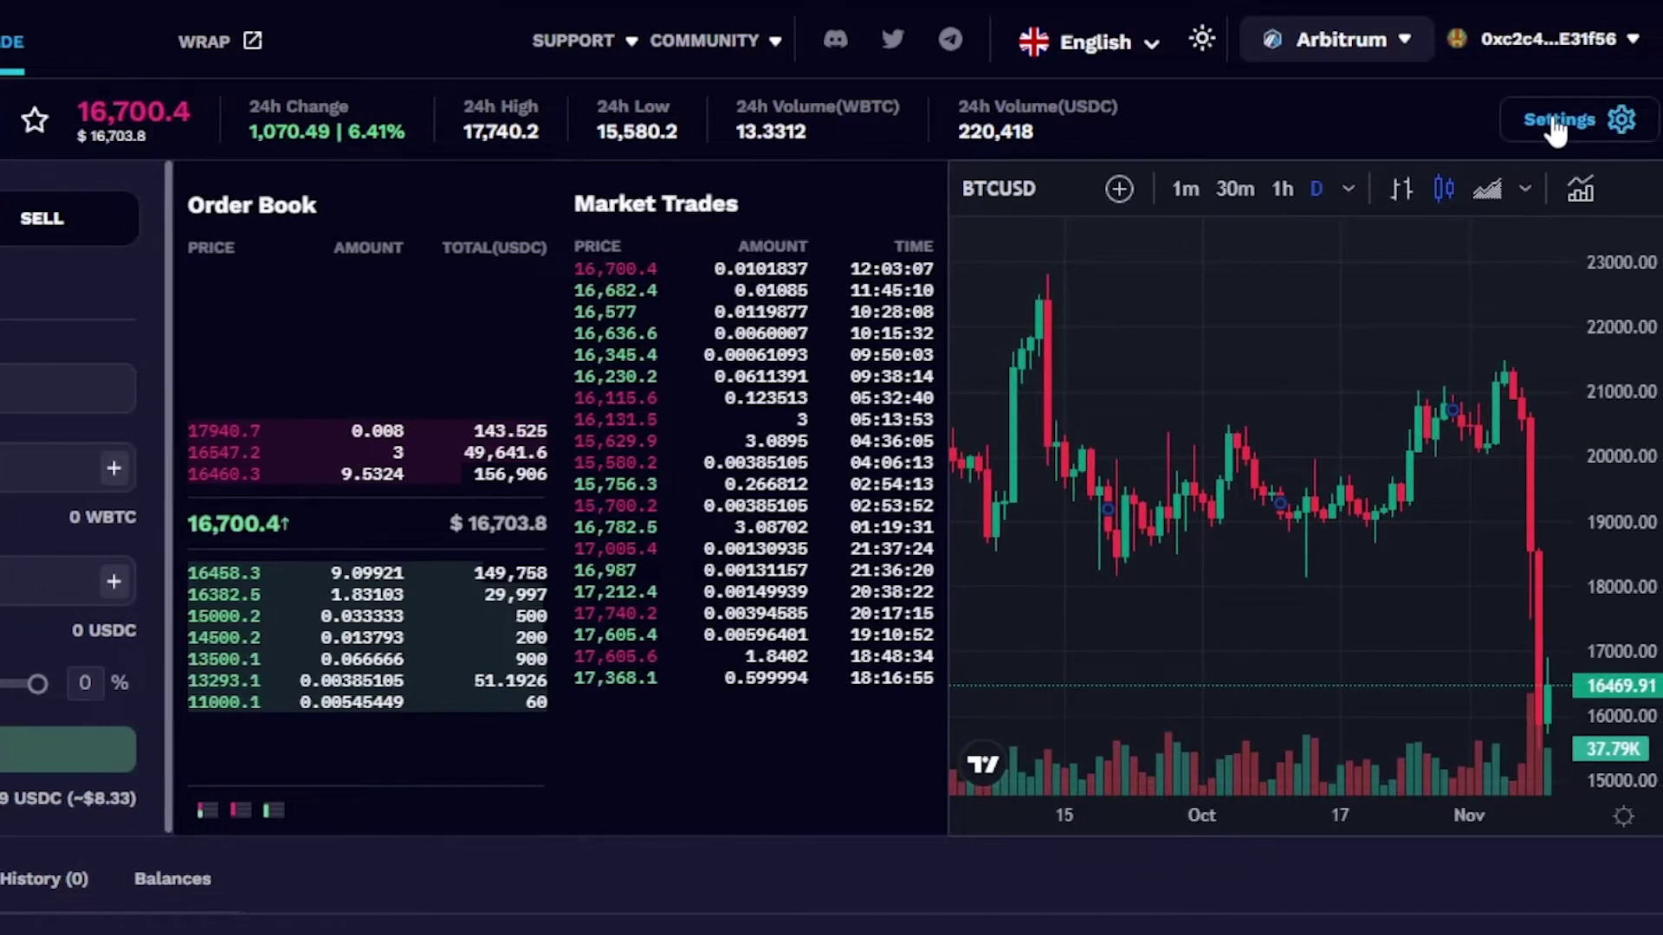
Switch off Stack orderbooks in the exchange settings so bids and asks sit side by side
click(1553, 122)
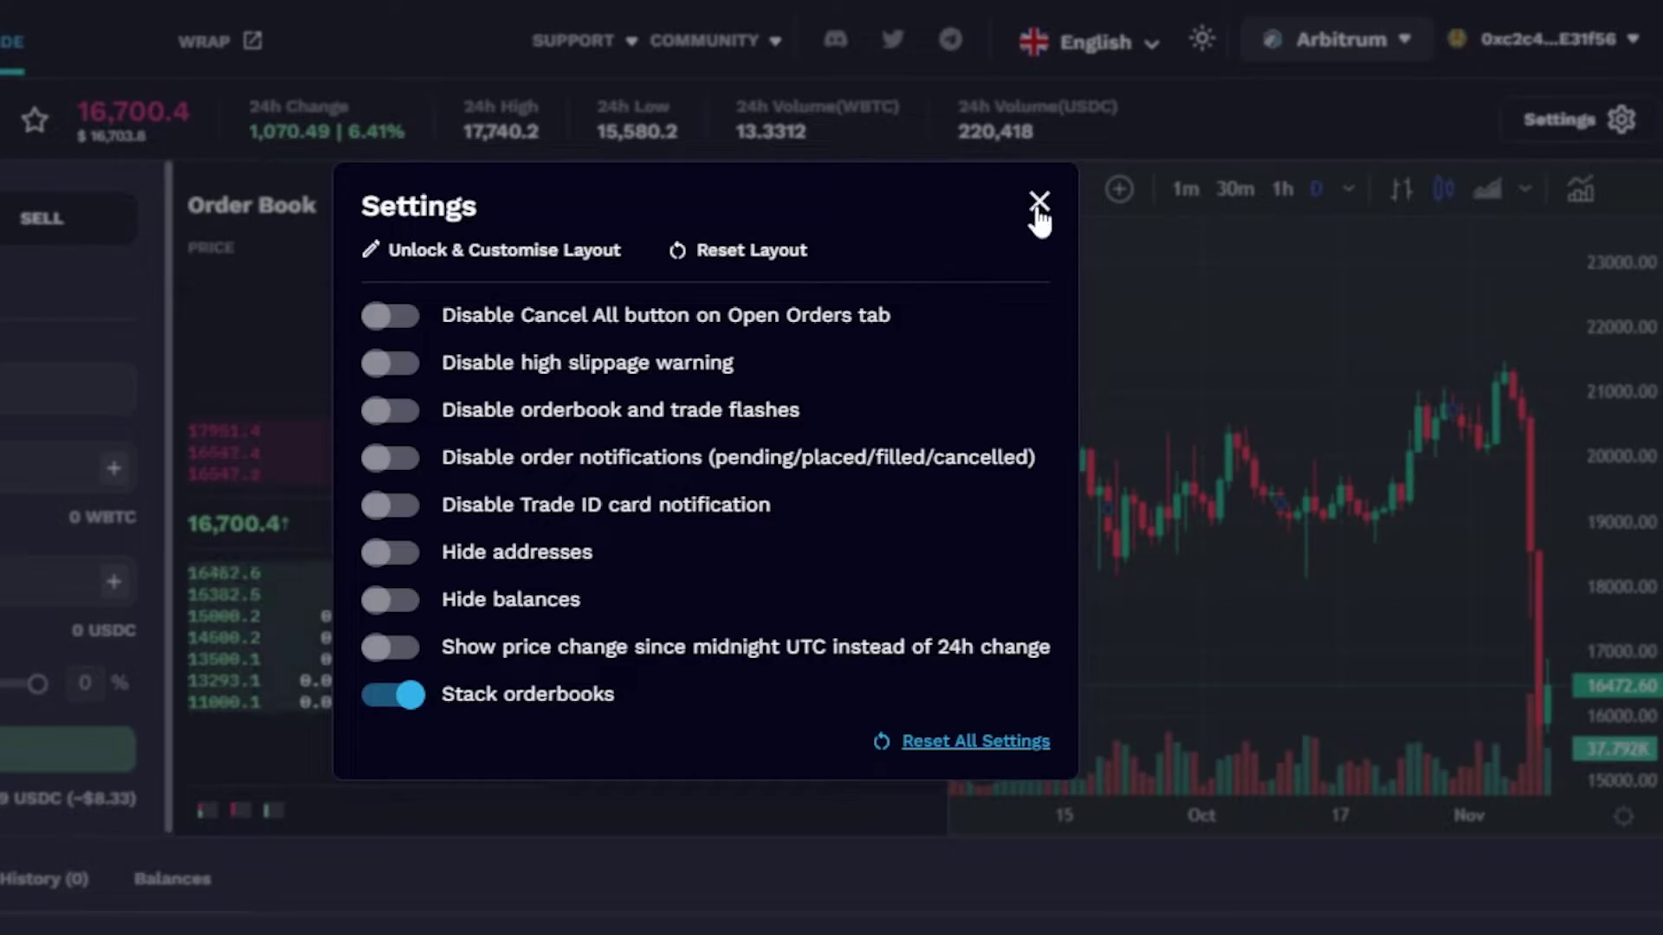
click(394, 695)
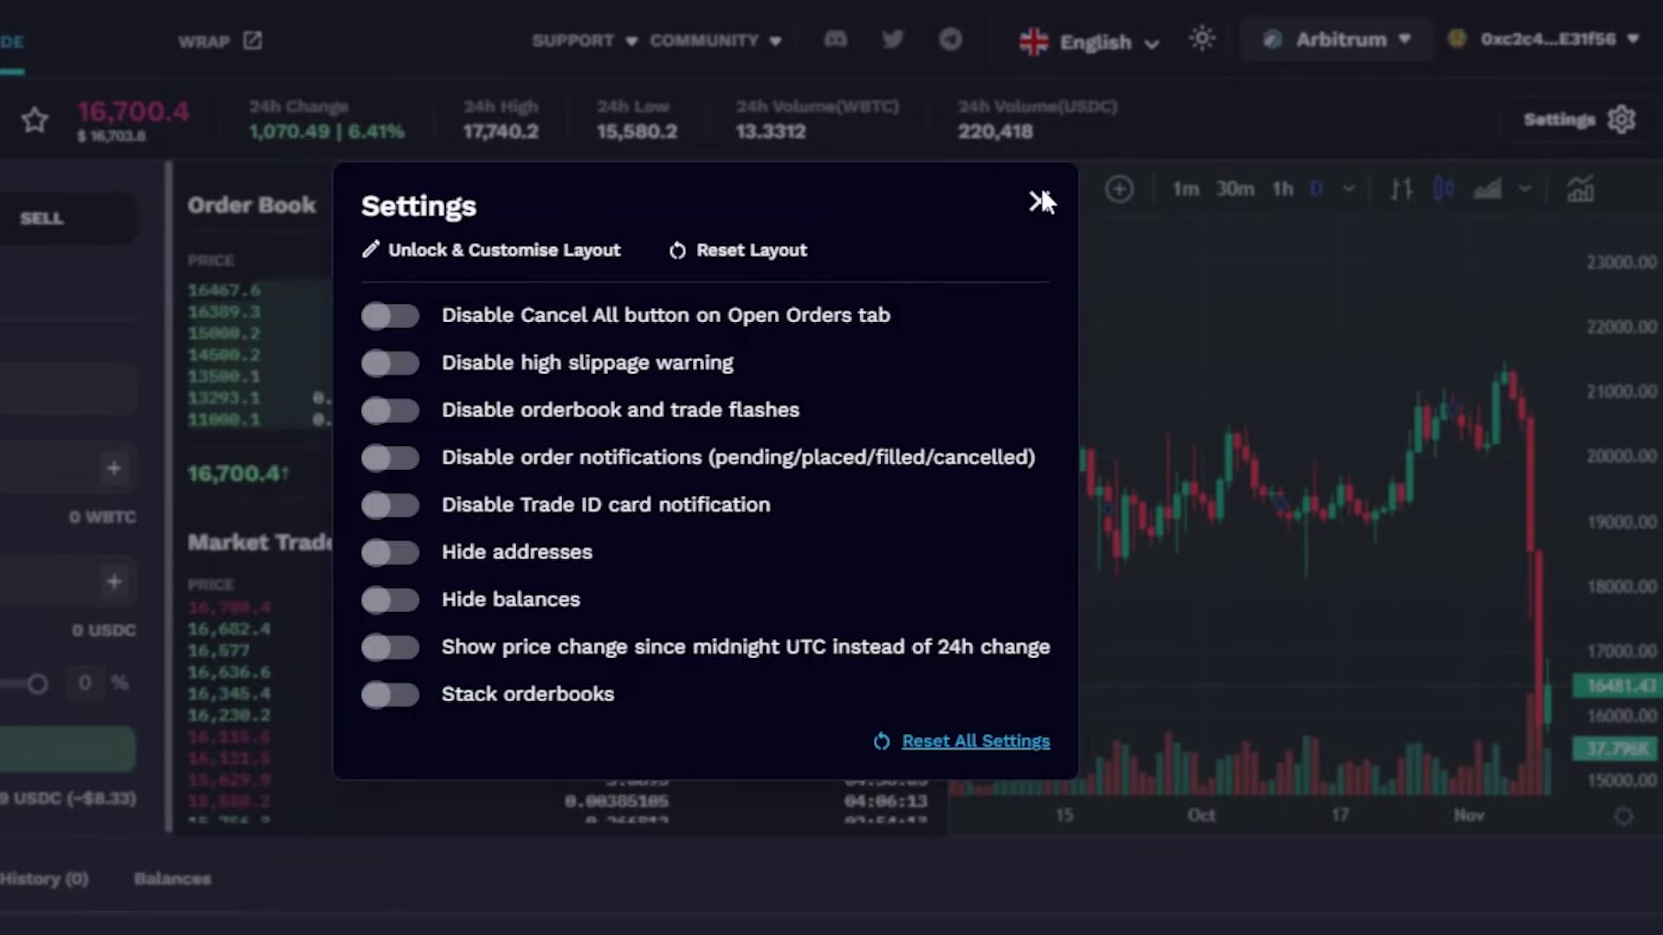
click(1040, 208)
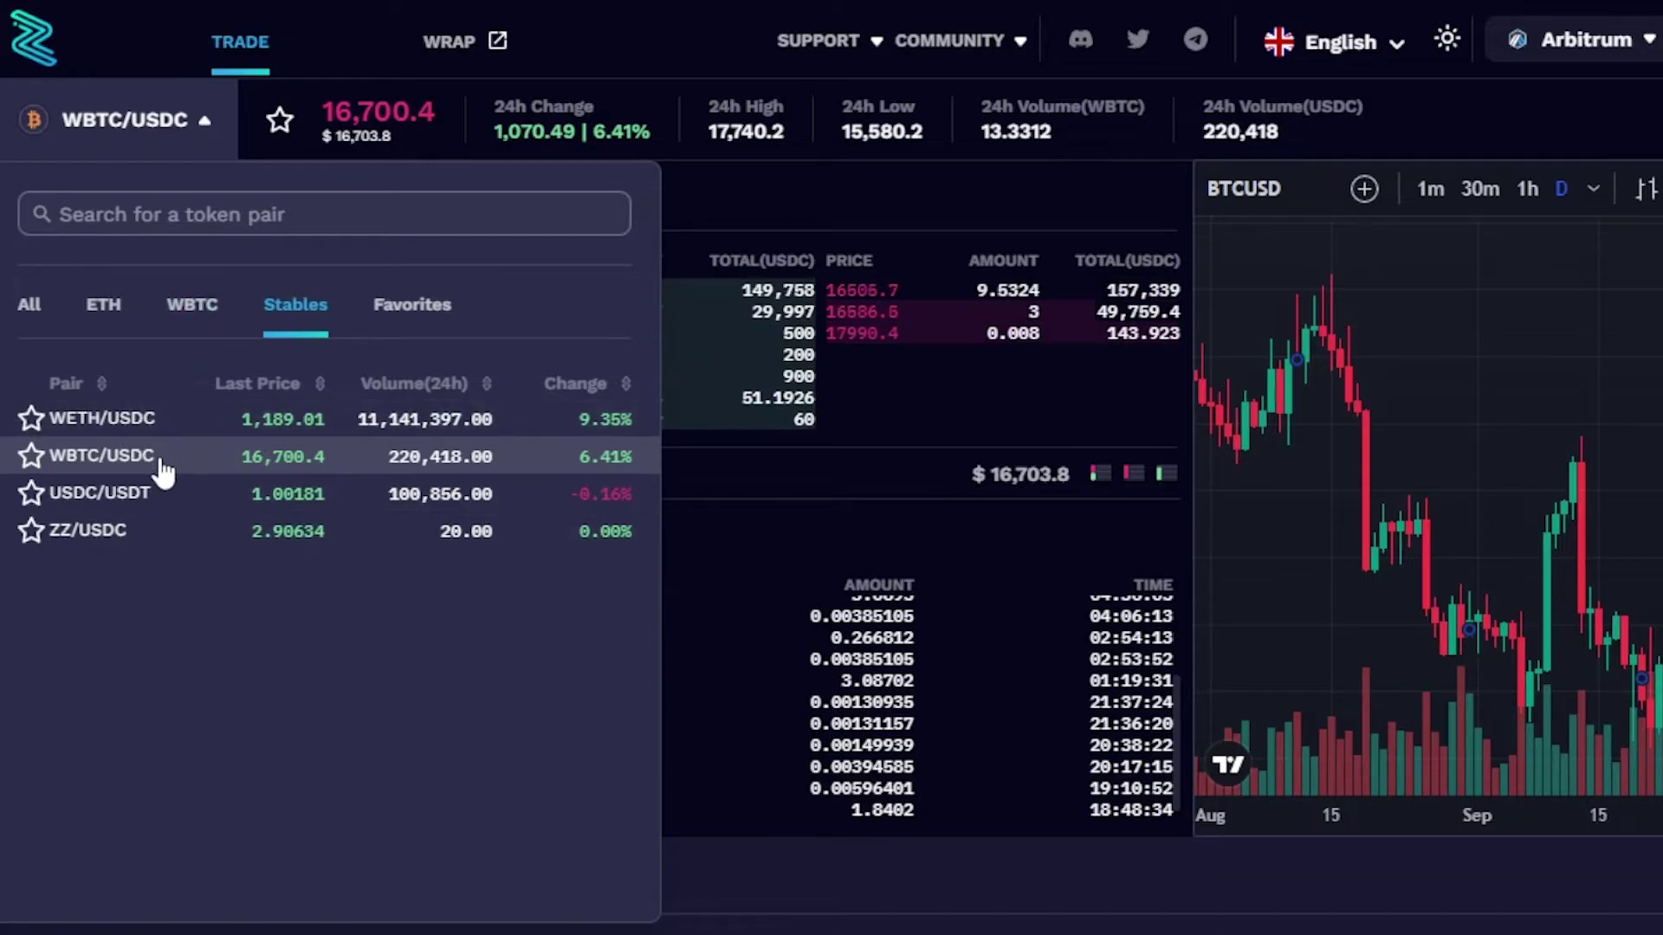
Star WBTC/USDC as a favorite after checking the WBTC and Favorites pair lists
click(211, 307)
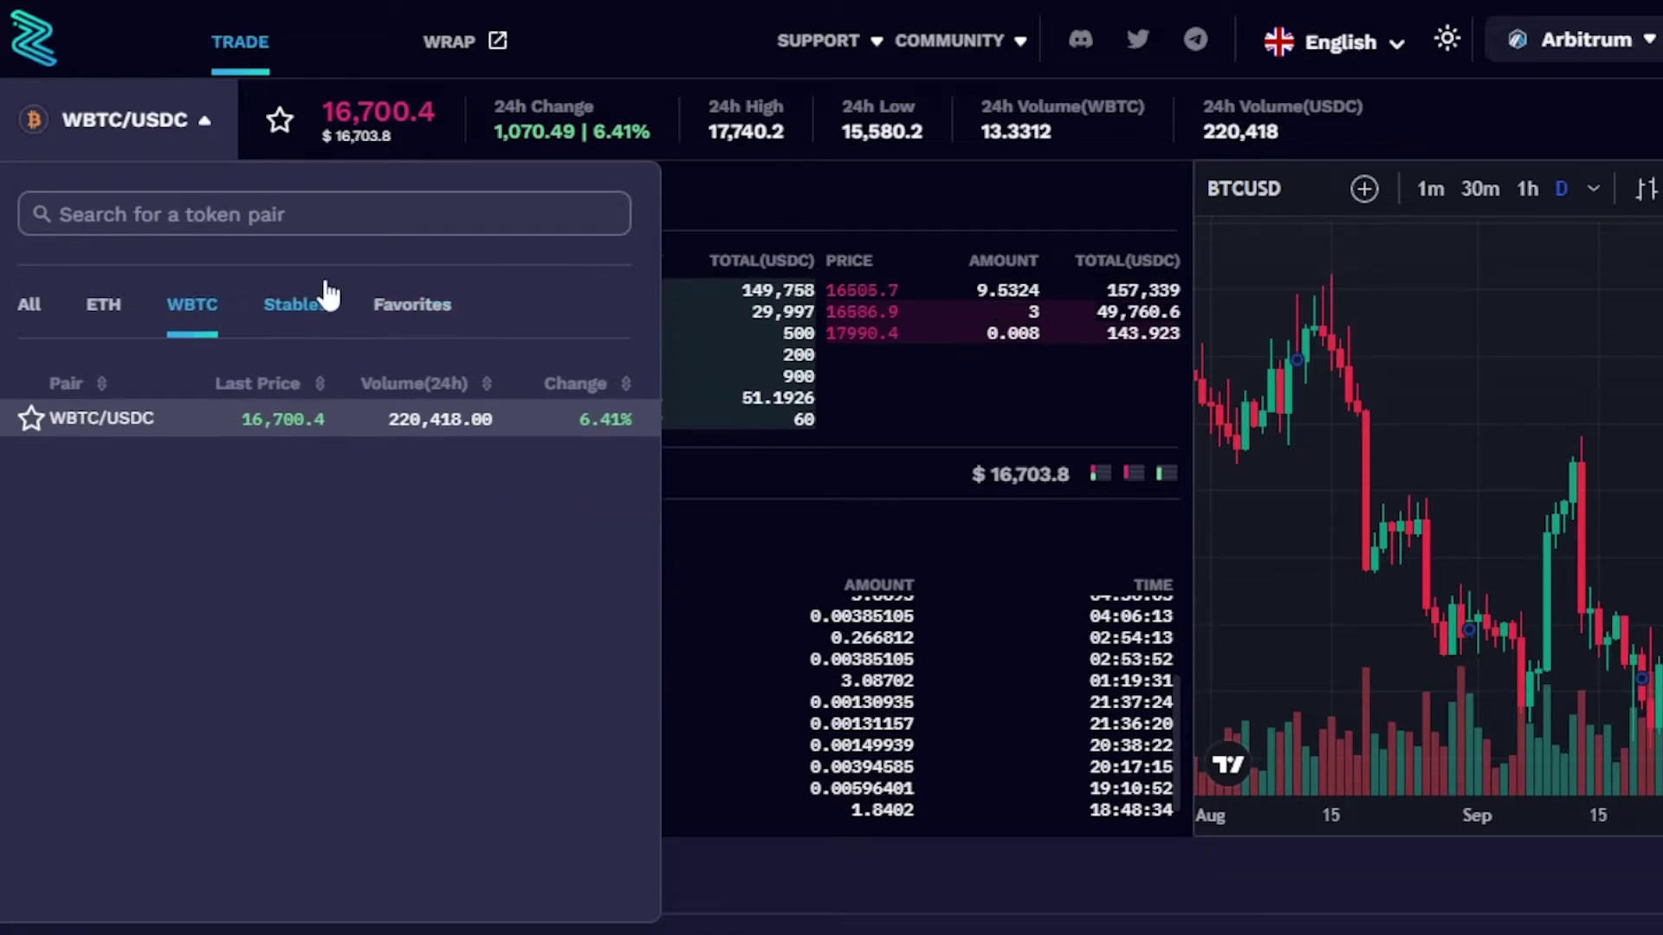
click(430, 308)
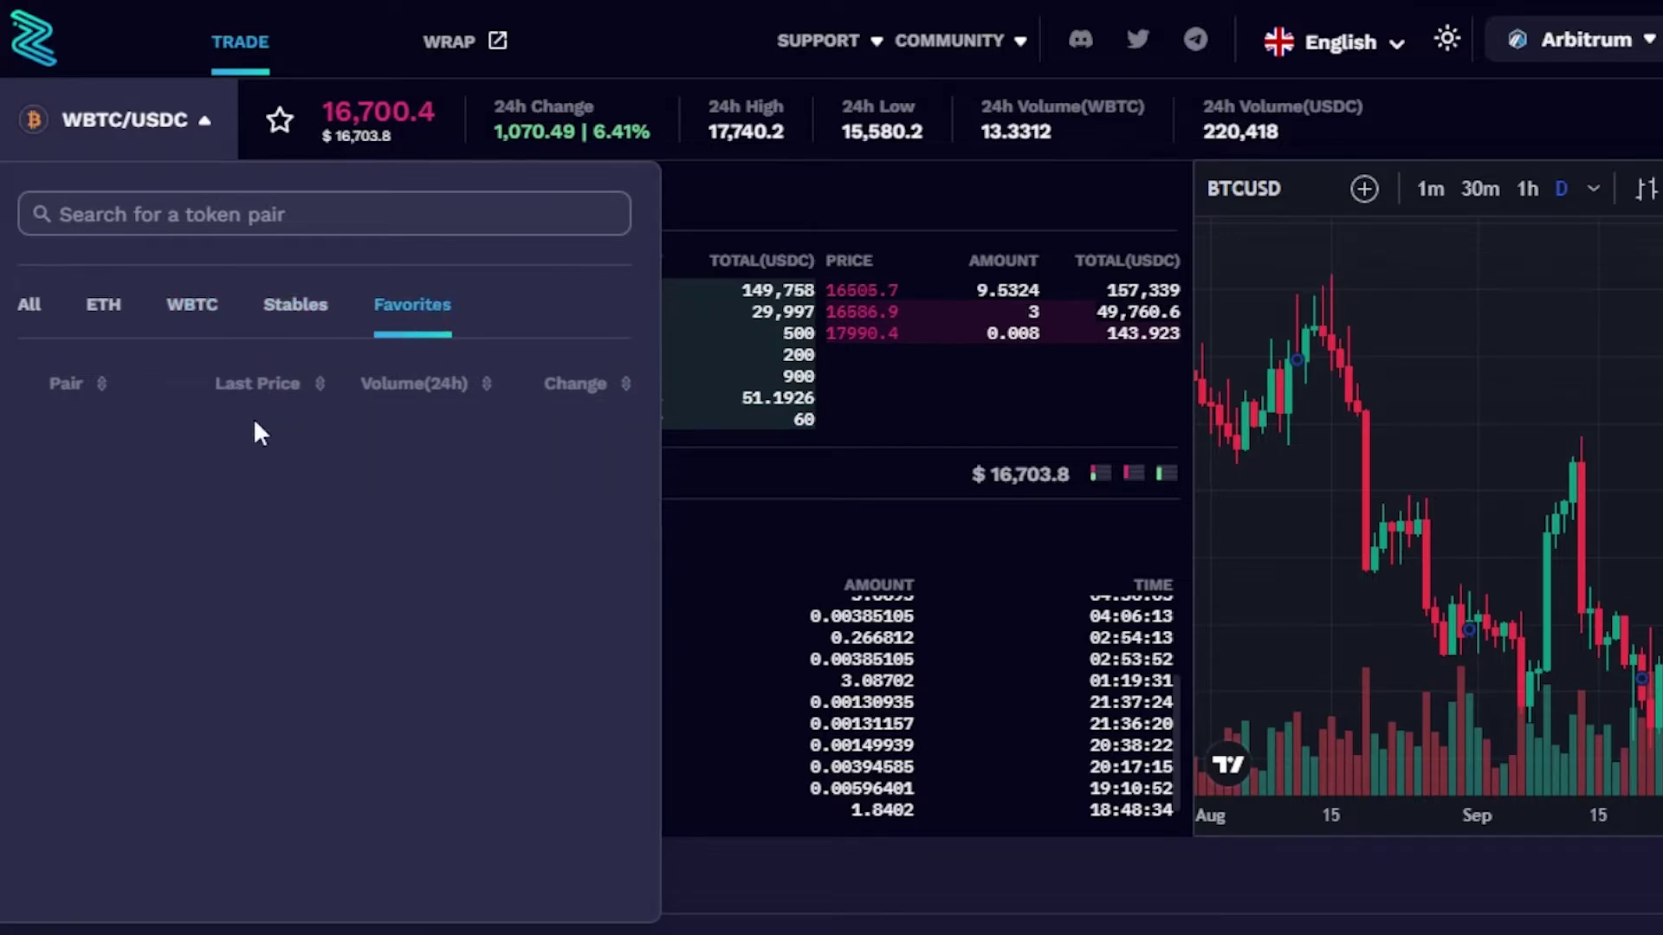
click(278, 121)
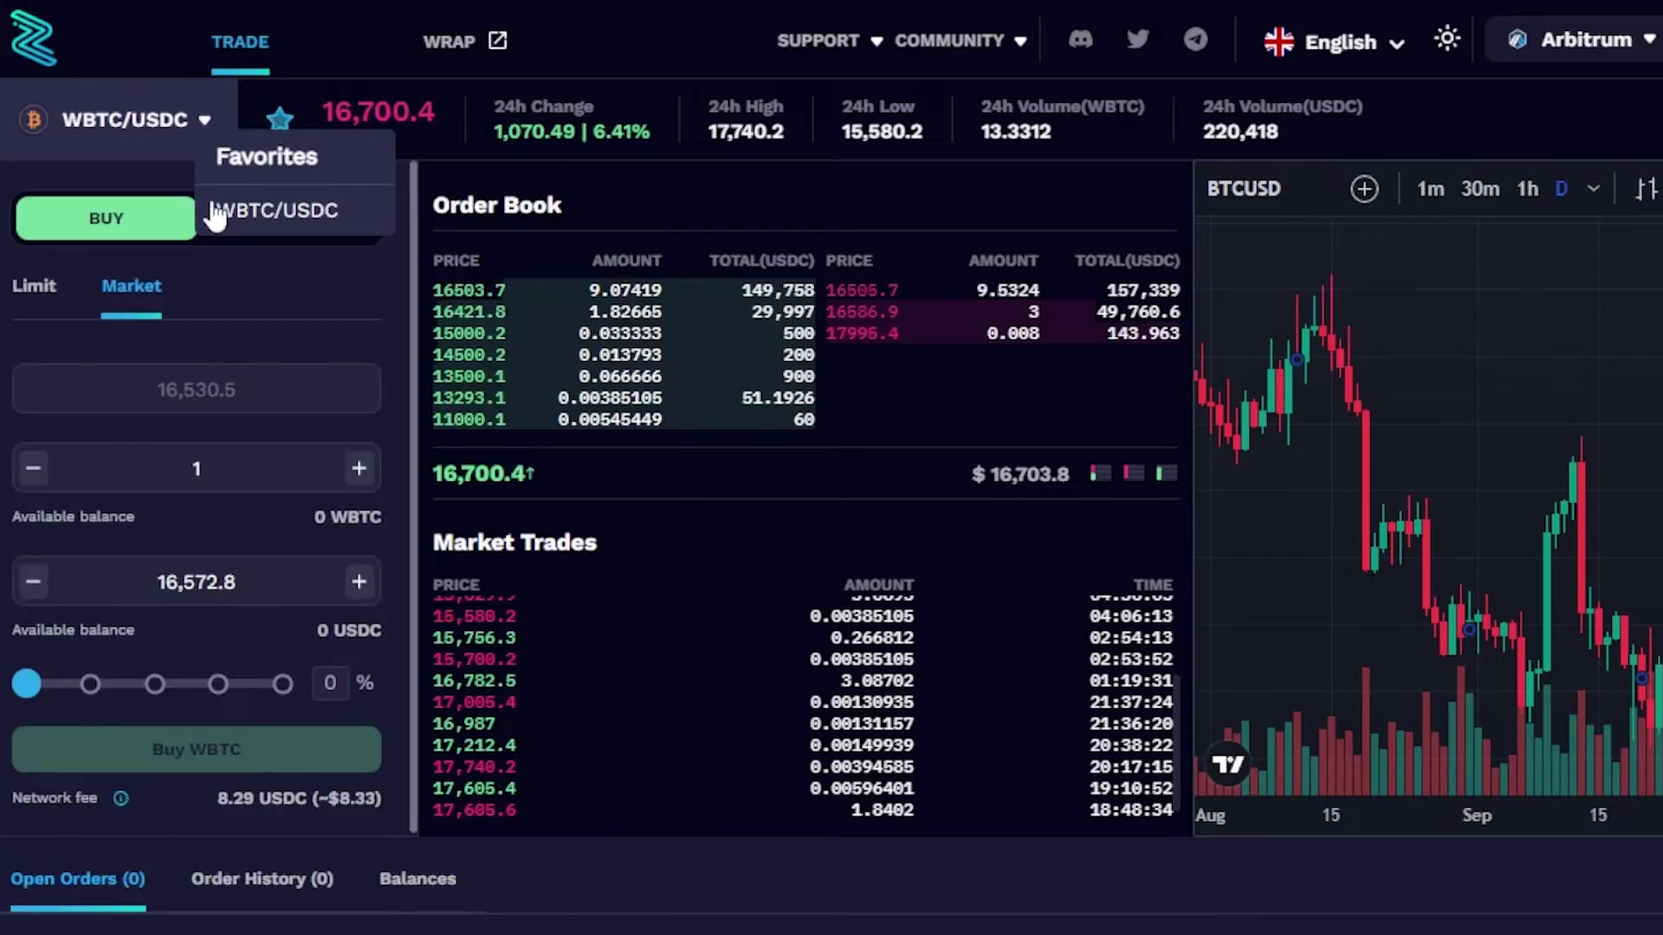
Browse the ETH, WBTC and All pair lists to see WBTC/USDC marked as a favorite
click(197, 117)
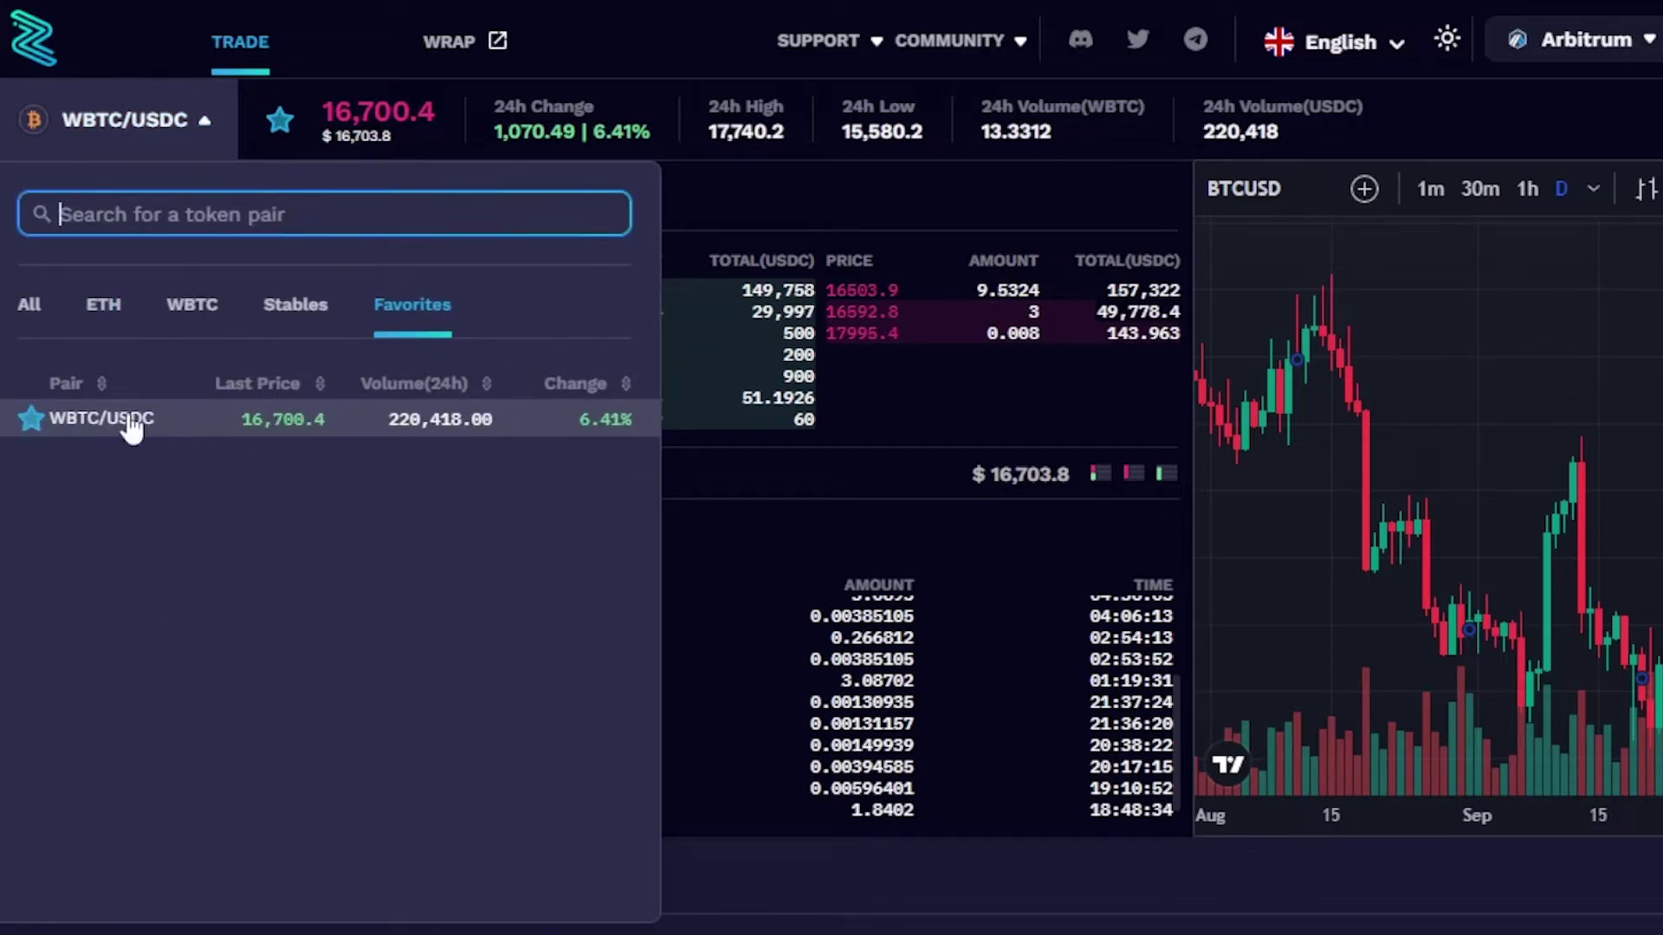
click(109, 326)
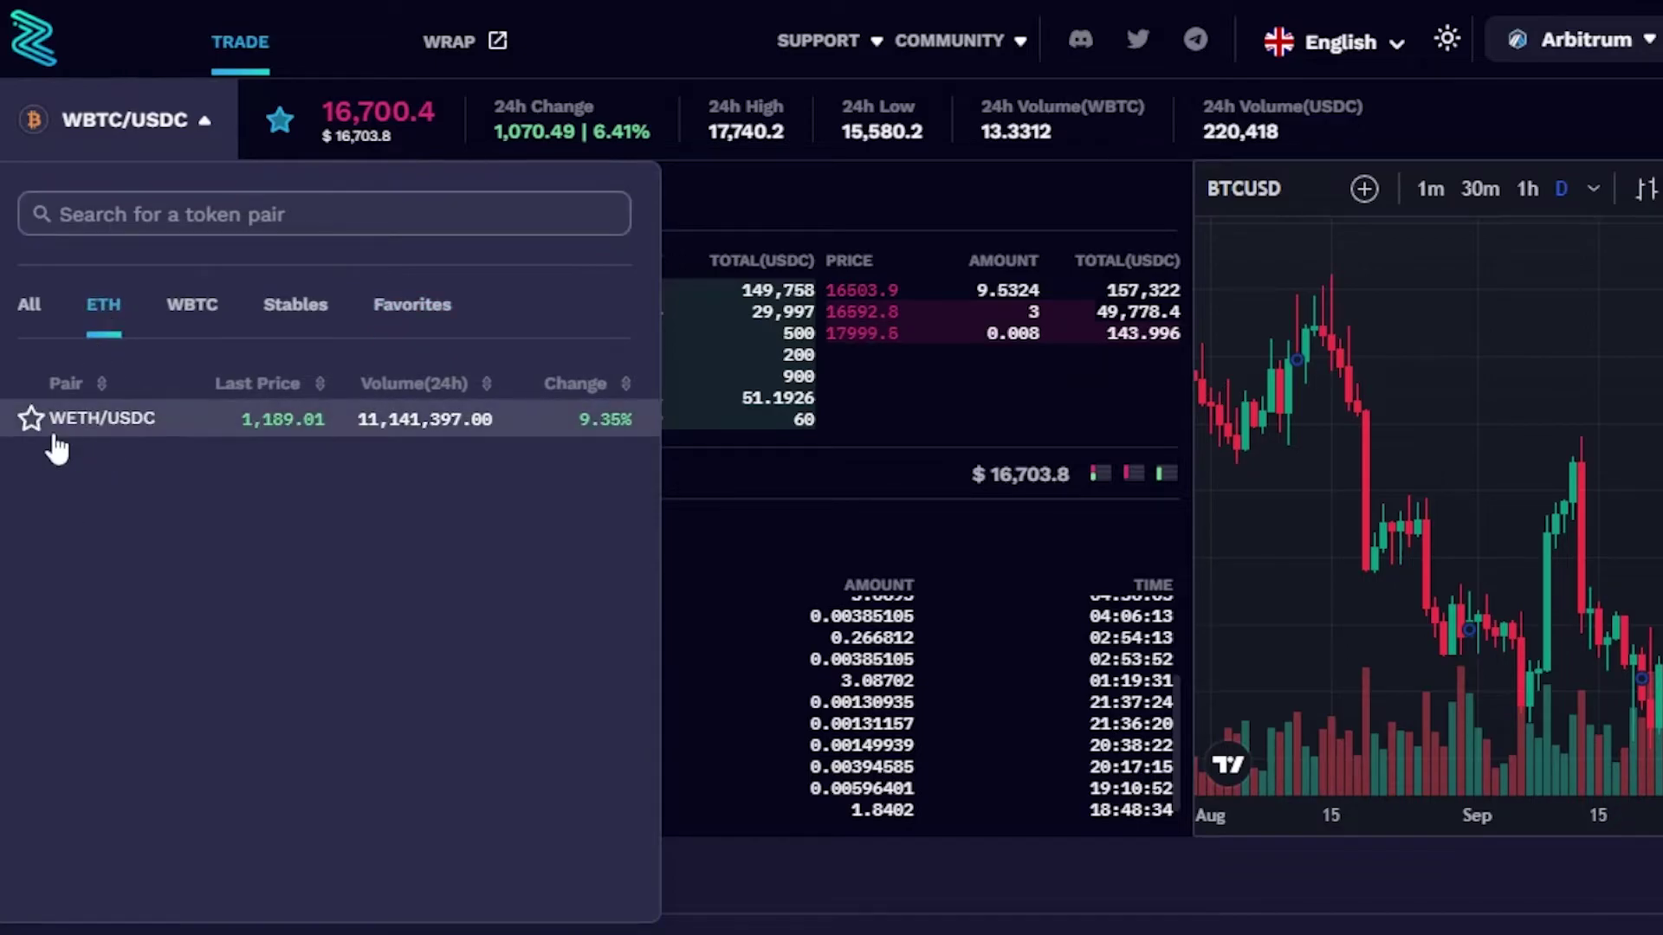
click(187, 312)
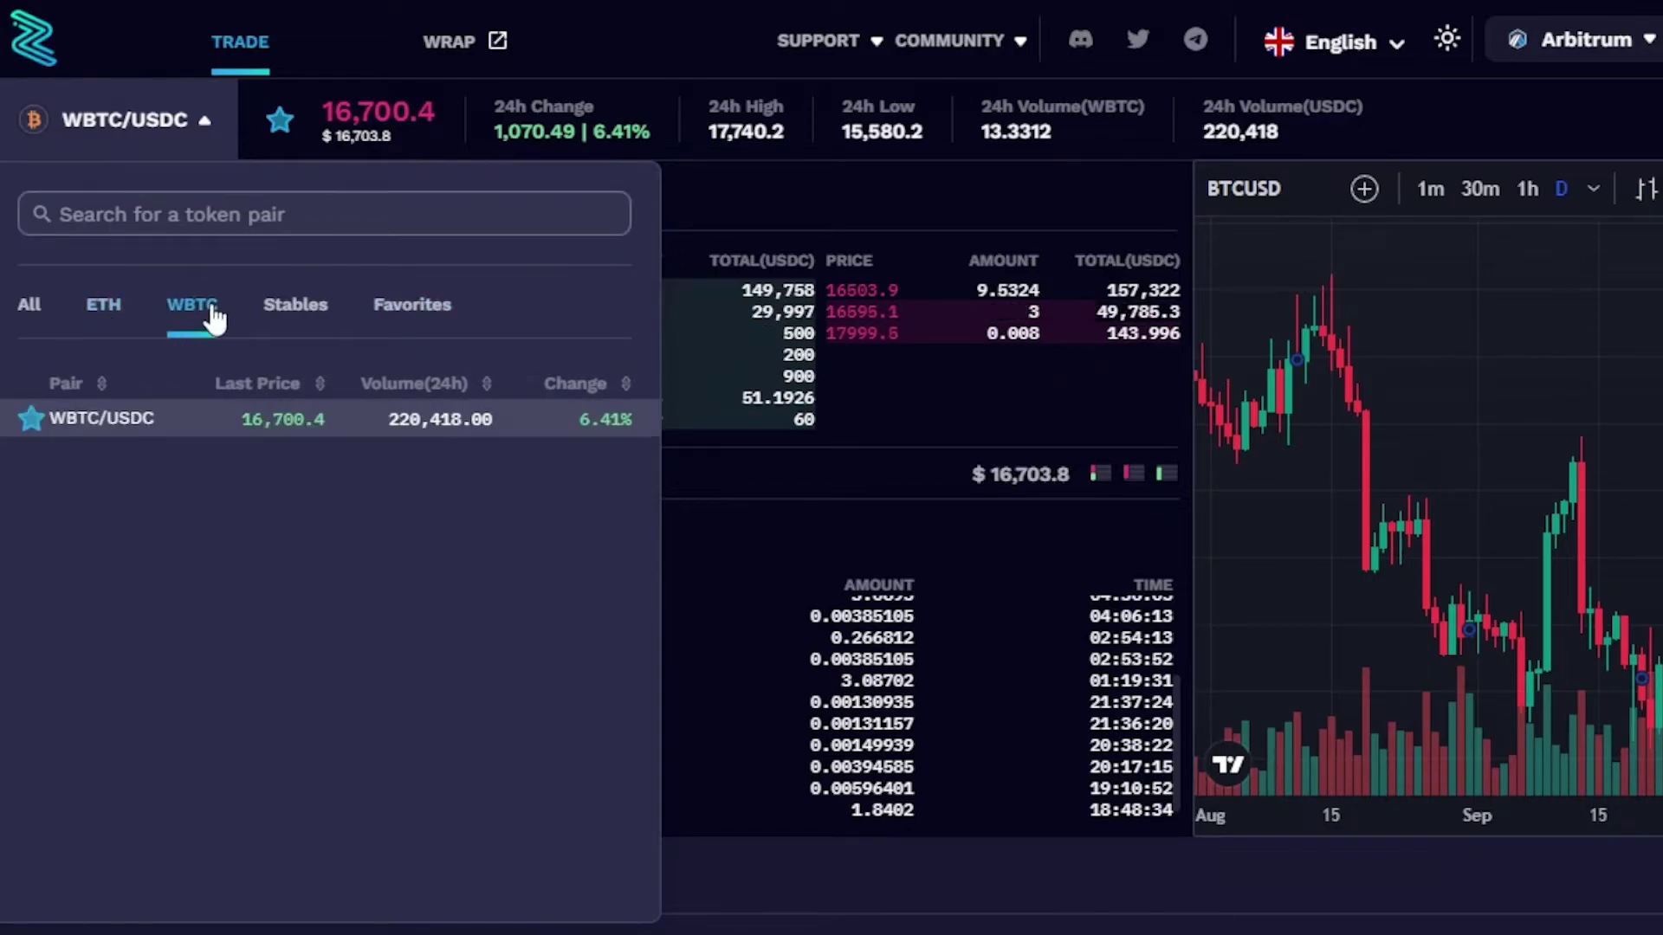
click(24, 319)
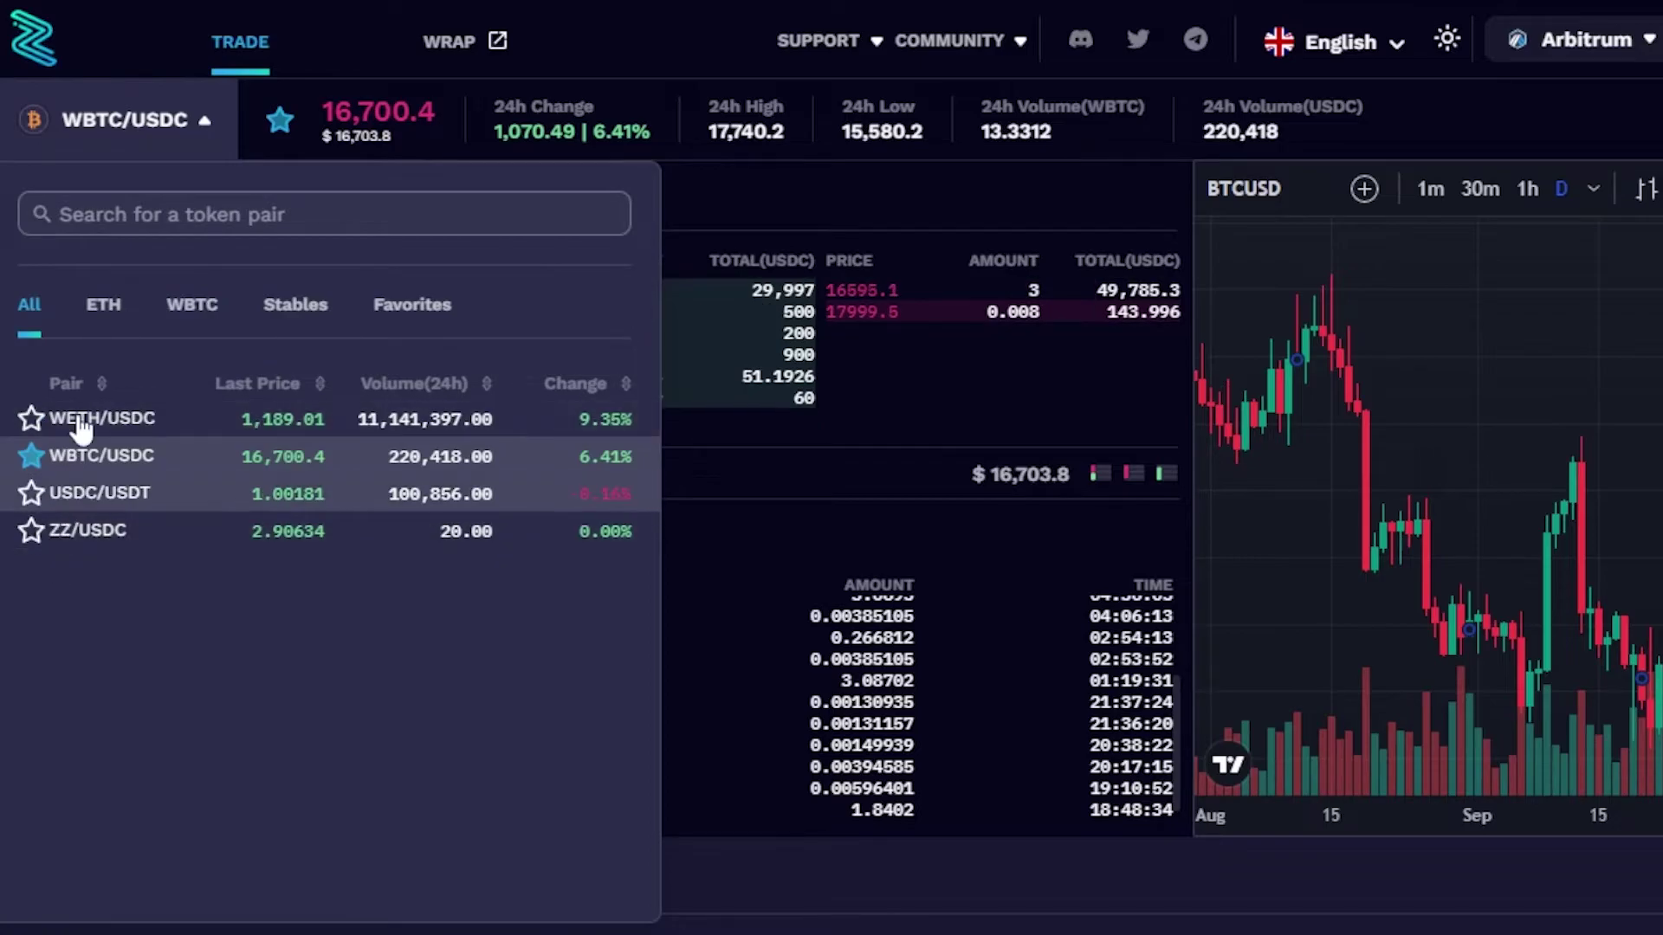